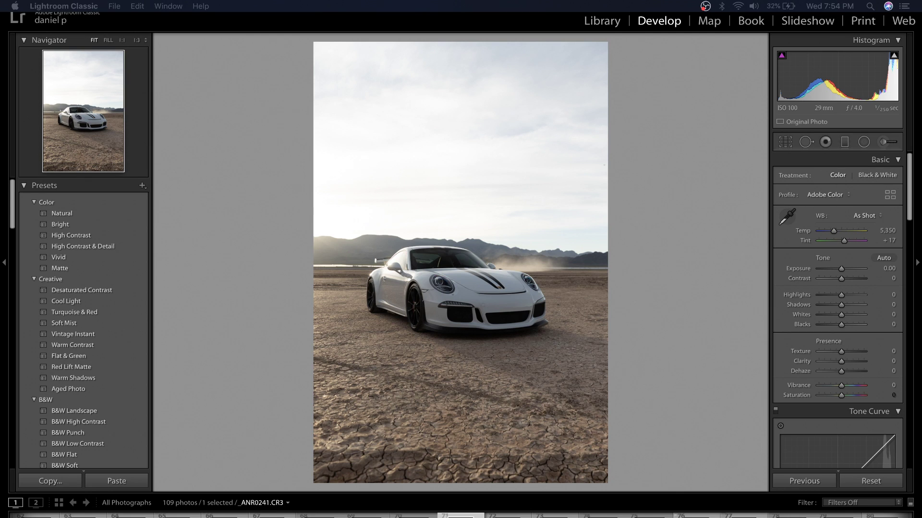
Crop the photo to the 4 x 5 / 8 x 10 aspect ratio, tightening the frame and centring it on the car.
left_click(785, 141)
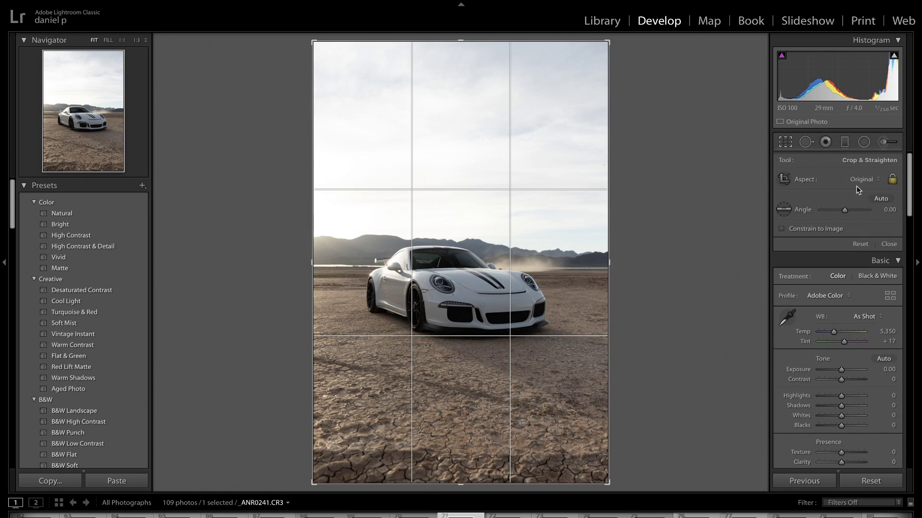
left_click(872, 182)
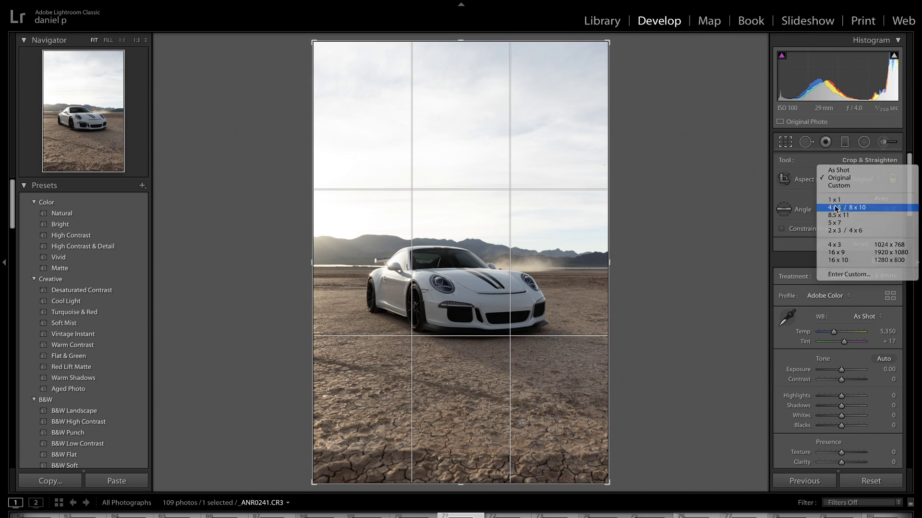
left_click(842, 207)
left_click_drag(602, 76, 581, 92)
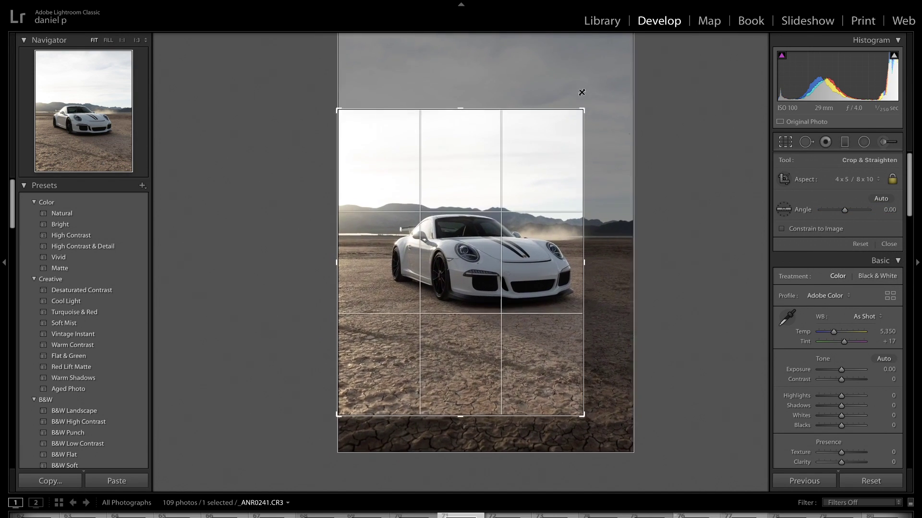
left_click_drag(494, 226, 467, 221)
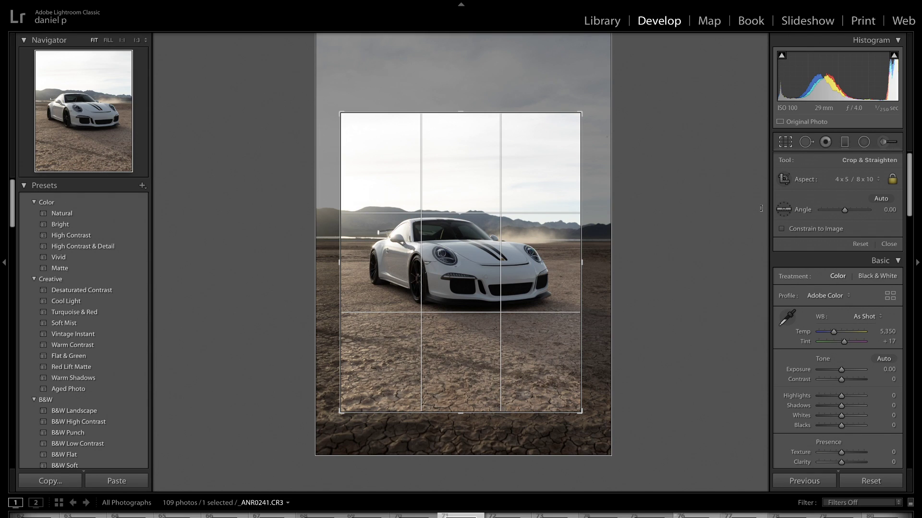
Try straightening the photo along the horizon behind the car, compare it with the unrotated version, and undo the rotation.
left_click(784, 209)
left_click_drag(343, 239, 604, 241)
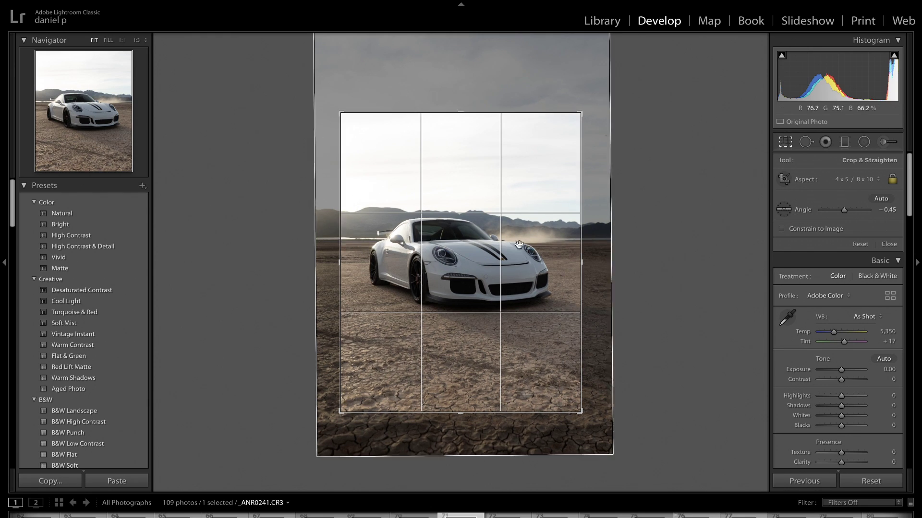
key("Return")
key("ctrl+z")
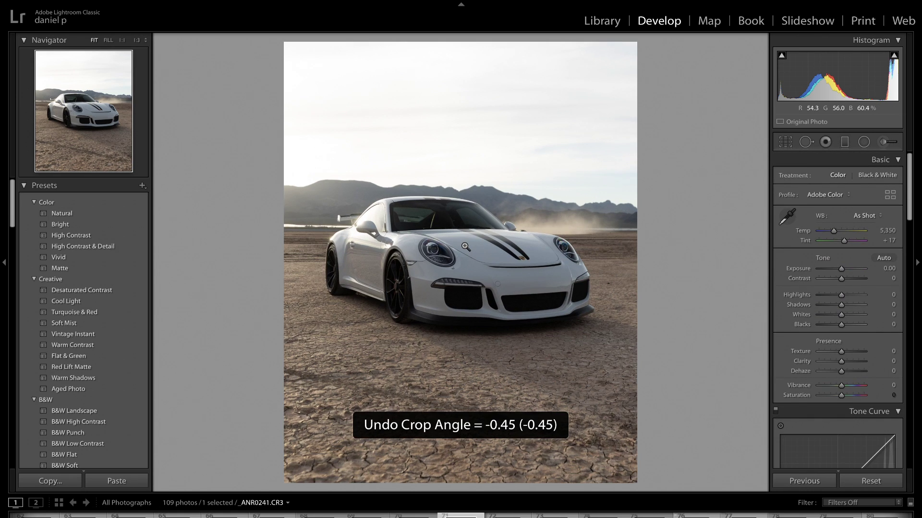
key("ctrl+y")
key("ctrl+z")
key("ctrl+y")
key("ctrl+z")
Reopen the crop, nudge the photo slightly within the frame, and apply it.
key("r")
left_click_drag(466, 233, 465, 234)
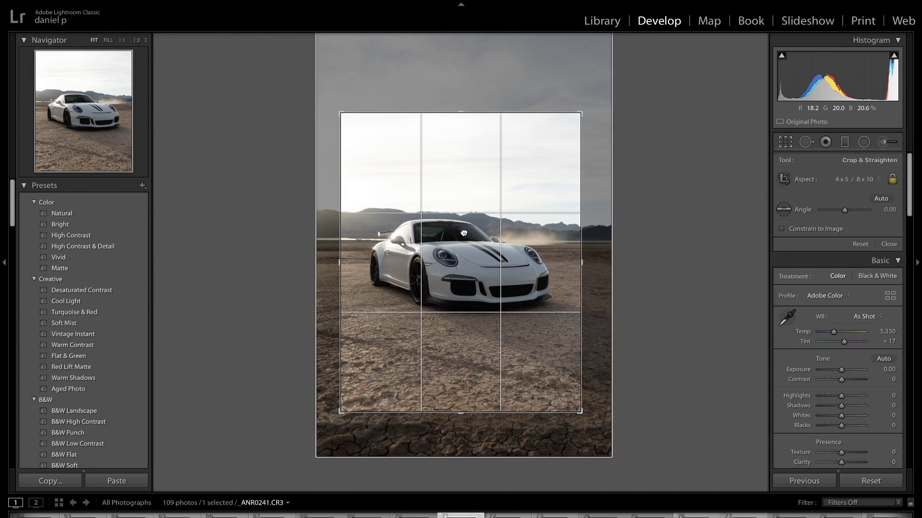
key("r")
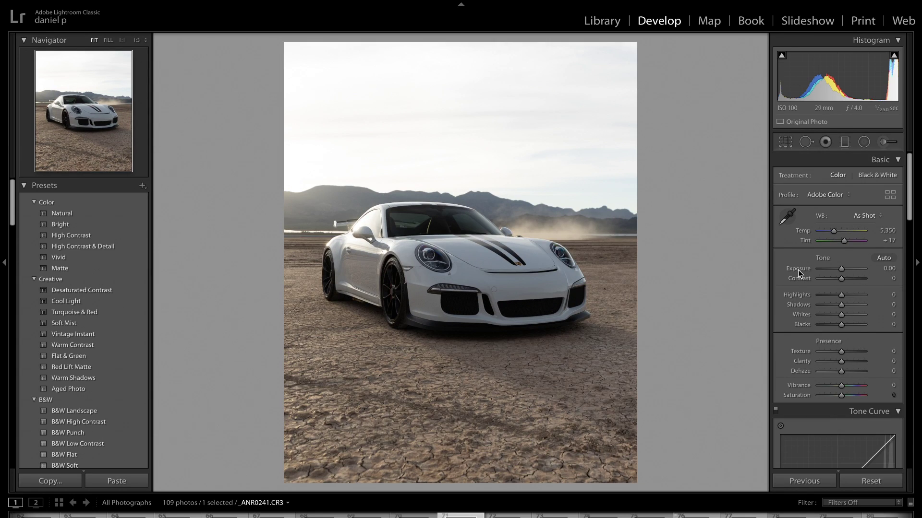
Set Exposure to +0.60 and Contrast to +25.
left_click_drag(840, 270, 844, 270)
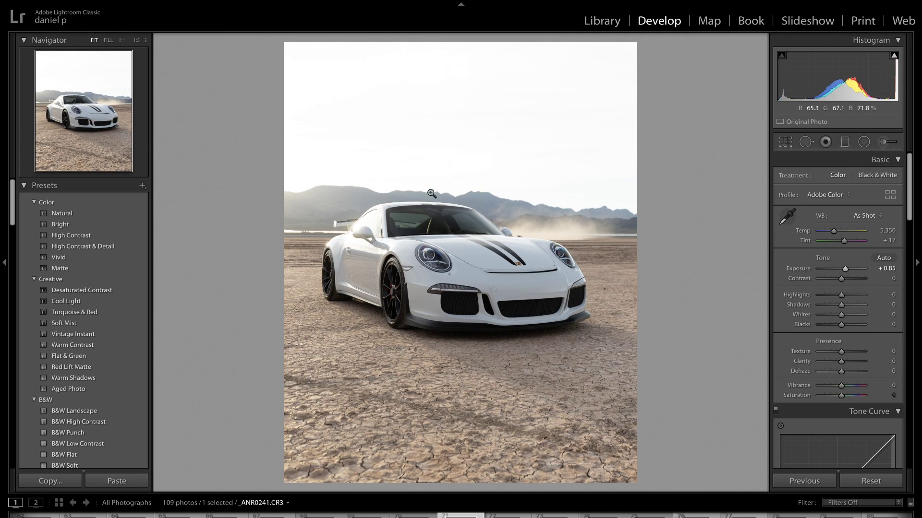
left_click(884, 268)
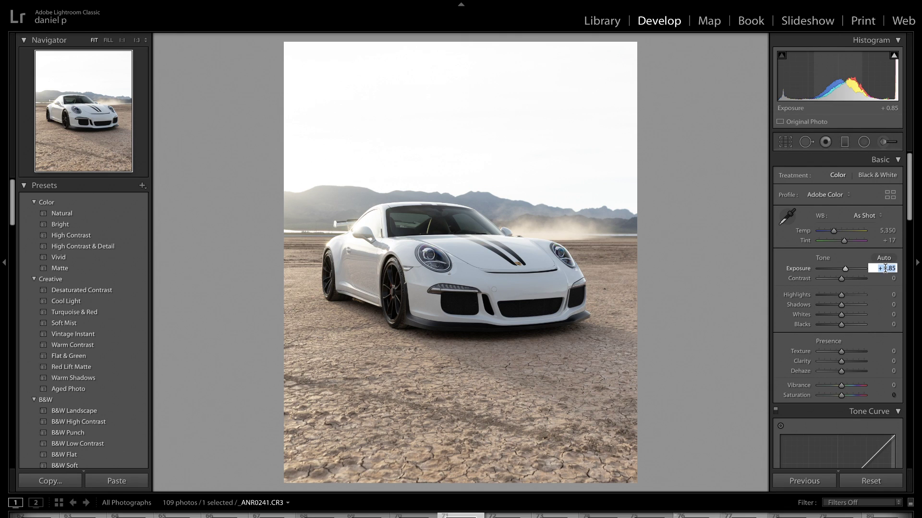
type("0.6")
key("Return")
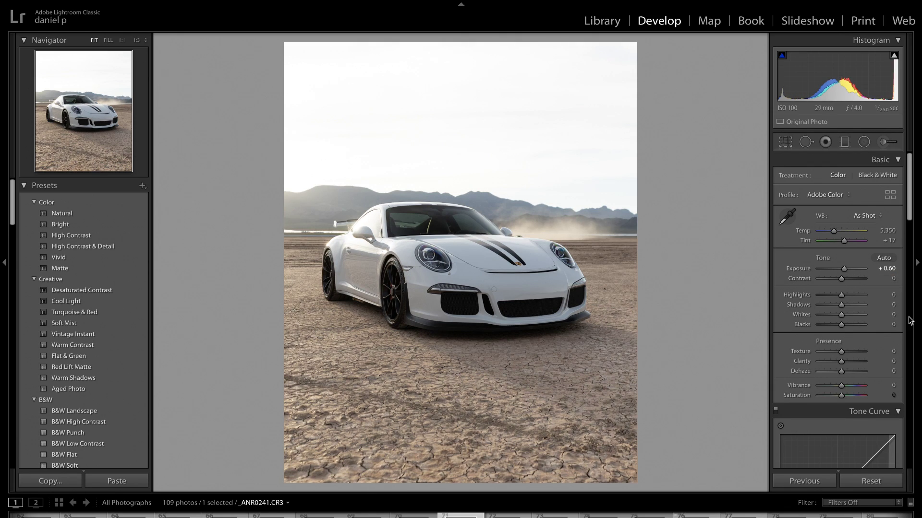
left_click(890, 278)
type("25")
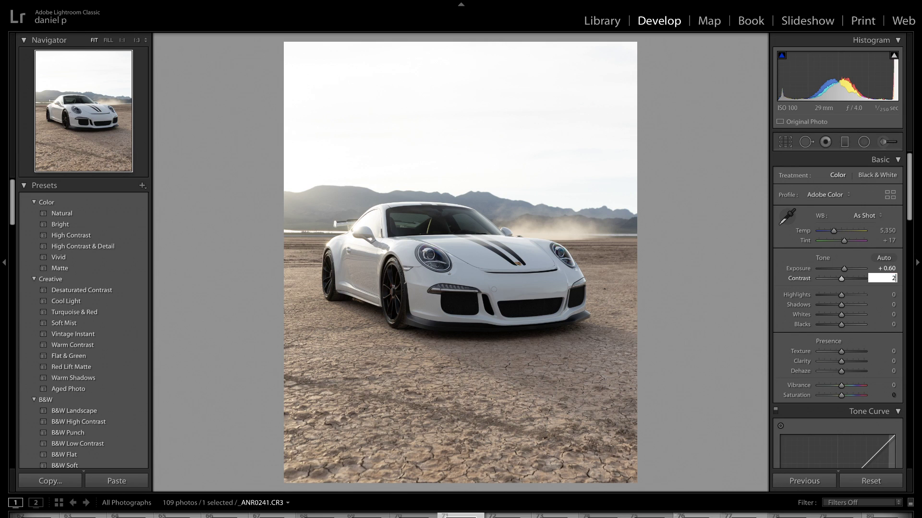
key("Return")
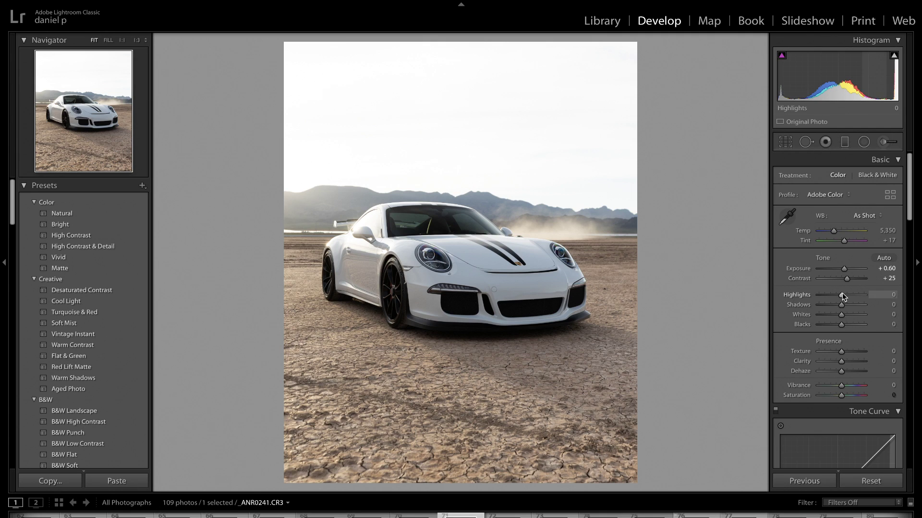
Set the tone sliders to Highlights −100, Shadows +35, Whites +10 and Blacks +10.
left_click_drag(826, 297, 764, 297)
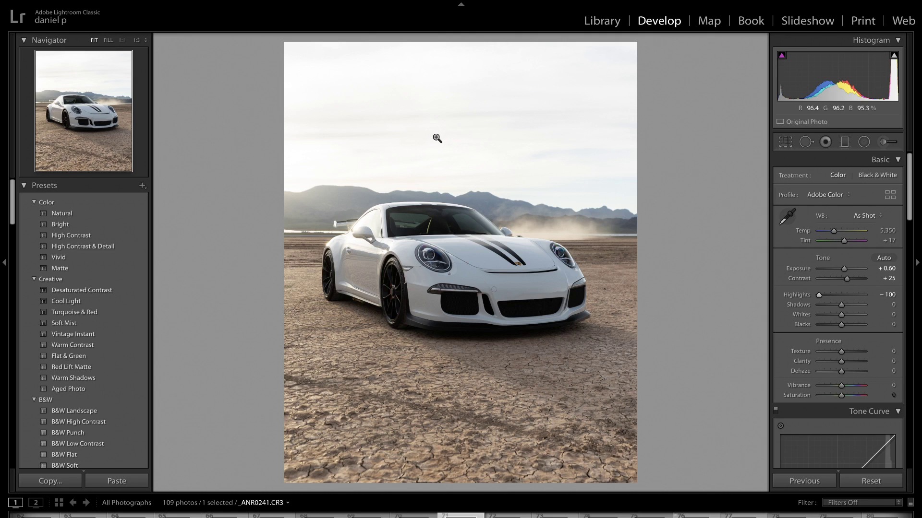
left_click_drag(840, 305, 850, 305)
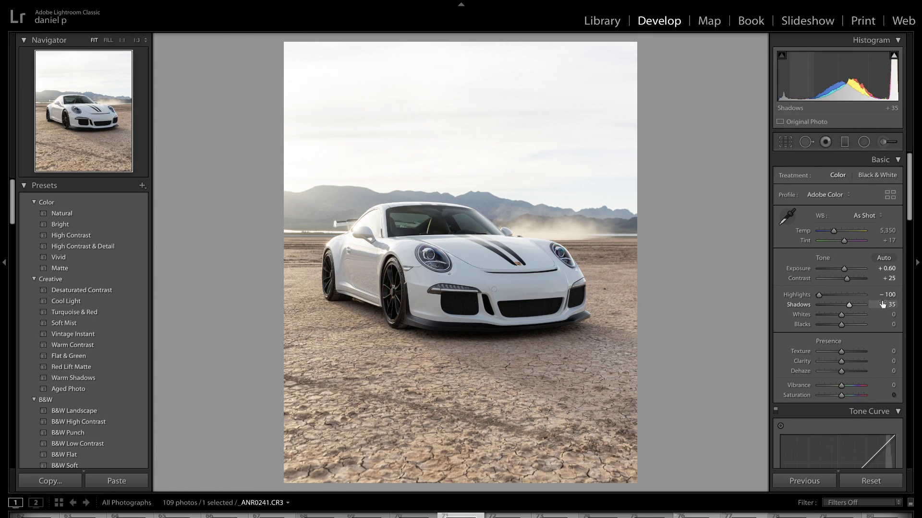
left_click(881, 315)
type("10")
key("Return")
type("10")
key("Return")
Try Texture at +100, inspect the ground and car up close, and reset Texture to its default.
scroll(823, 342, "down", 2)
mouse_move(875, 323)
left_mouse_down()
mouse_move(840, 319)
mouse_move(866, 318)
left_mouse_up()
left_click(378, 378)
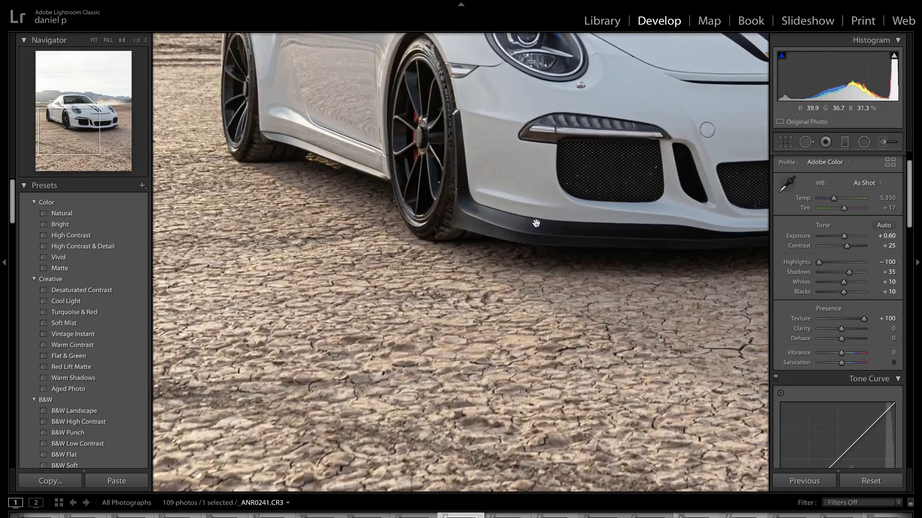
left_click_drag(534, 228, 360, 286)
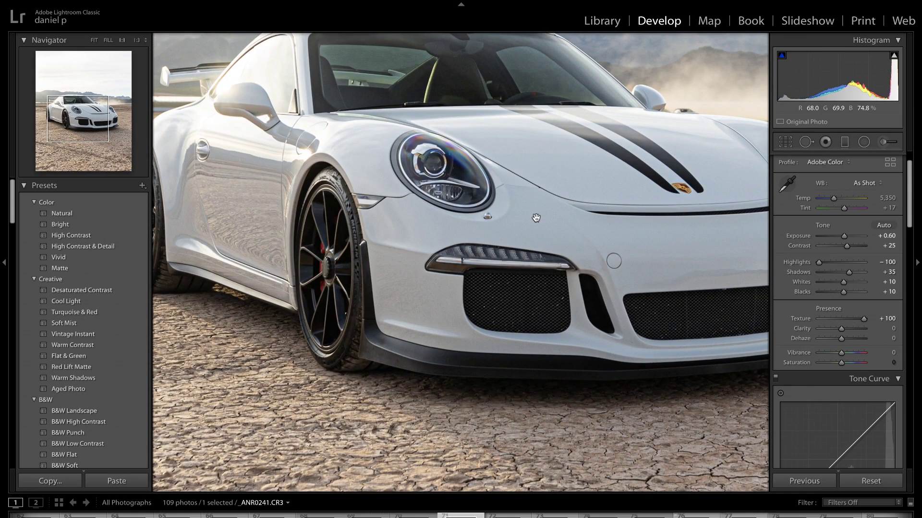
left_click(575, 221)
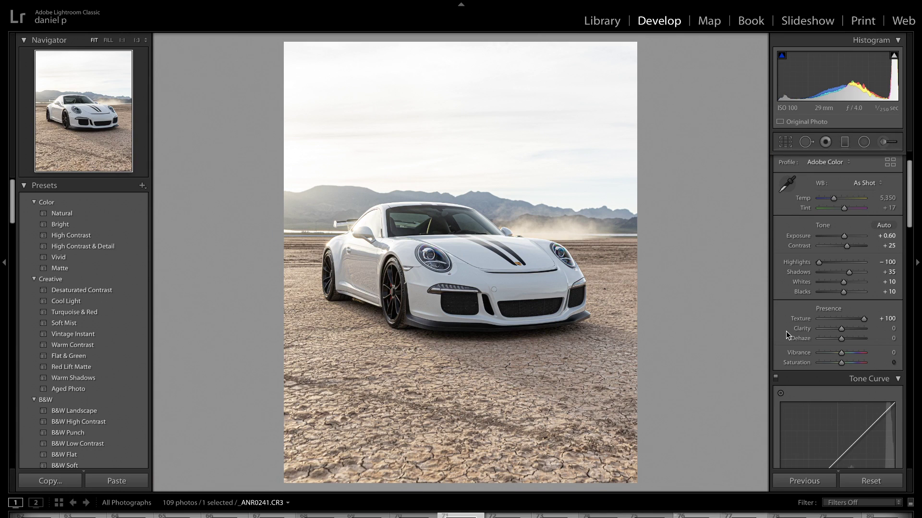
double_click(795, 321)
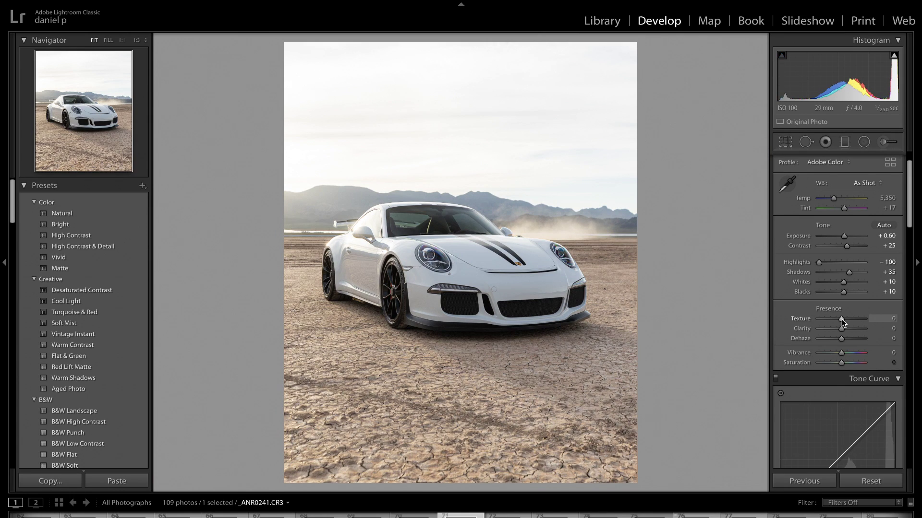
Set Texture to −35 and check the softened detail on the car up close.
left_click(876, 321)
type("-35")
key("Return")
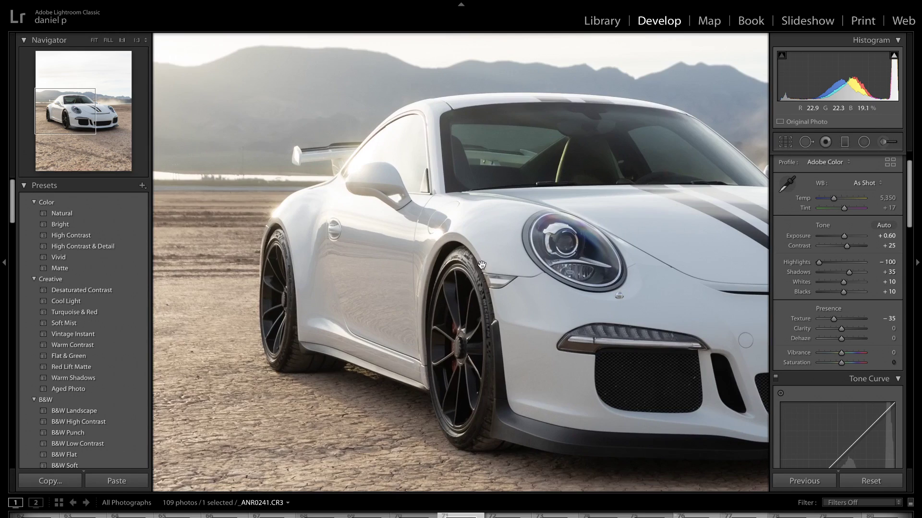
left_click(391, 268)
left_click(447, 274)
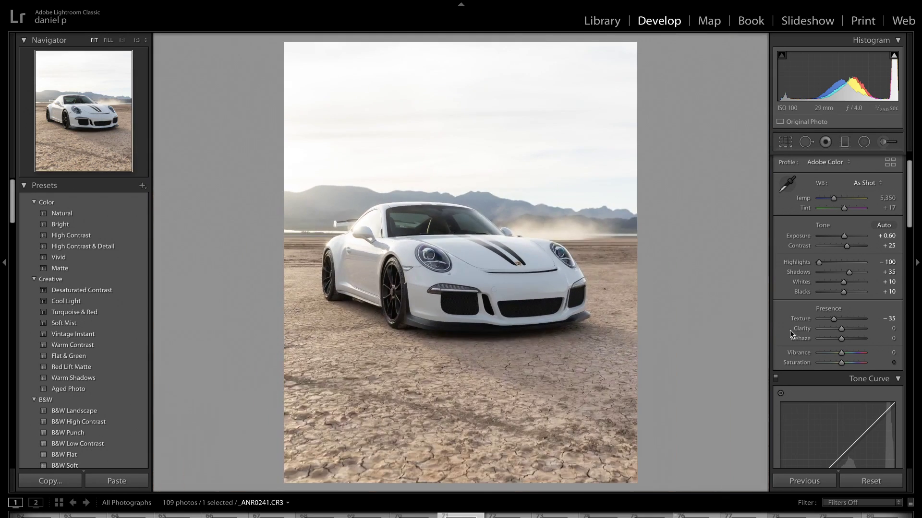
Set Clarity to +50, Dehaze to +20 and overall Saturation to −30.
left_click_drag(840, 329, 852, 330)
left_click_drag(841, 339, 846, 339)
left_click(890, 363)
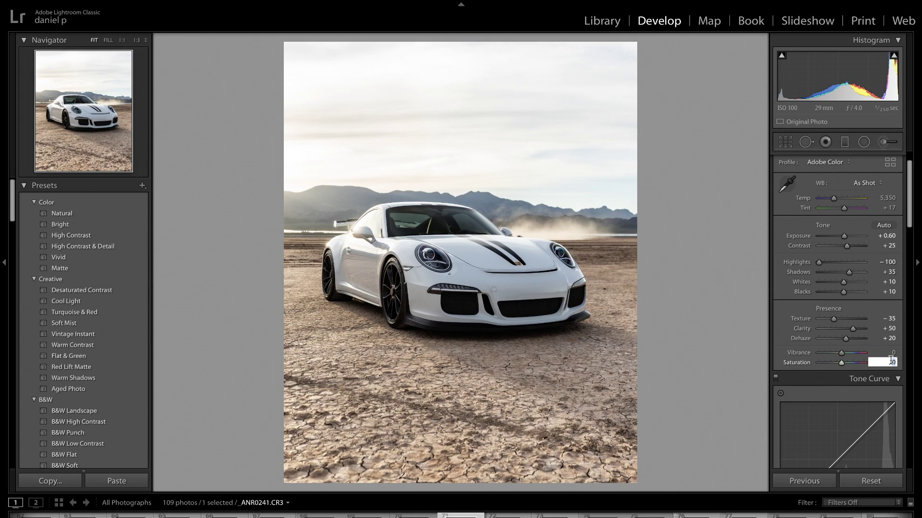
type("-30")
key("Return")
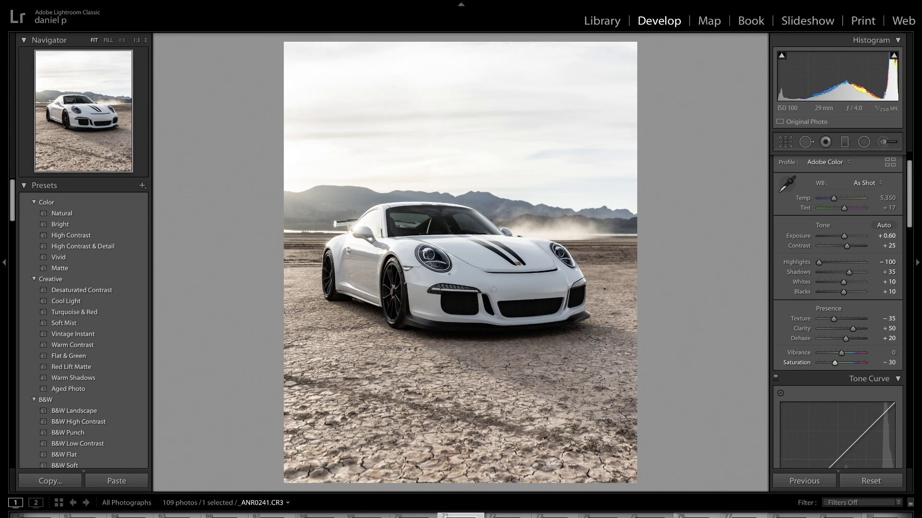
Try shifting the red hue to −100 in the HSL adjustments, inspect the wheels up close, and reset the red hue.
scroll(859, 223, "down", 5)
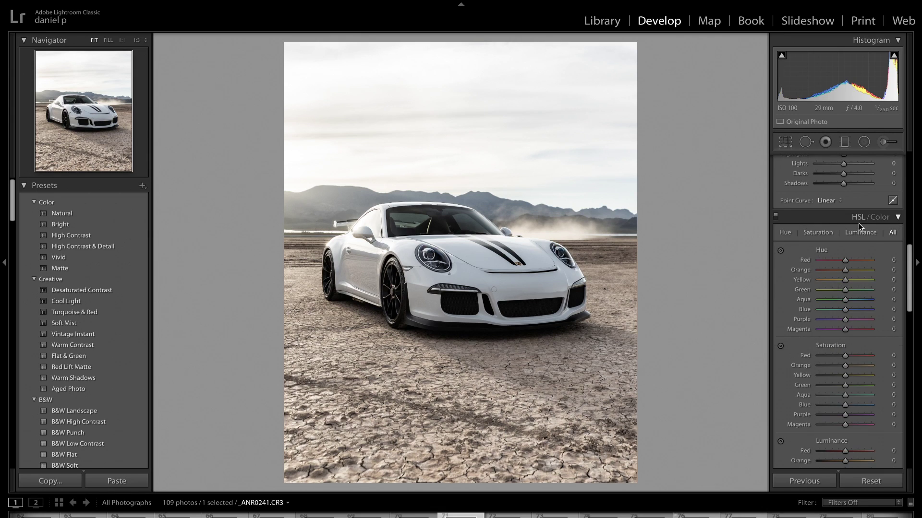
left_click(788, 234)
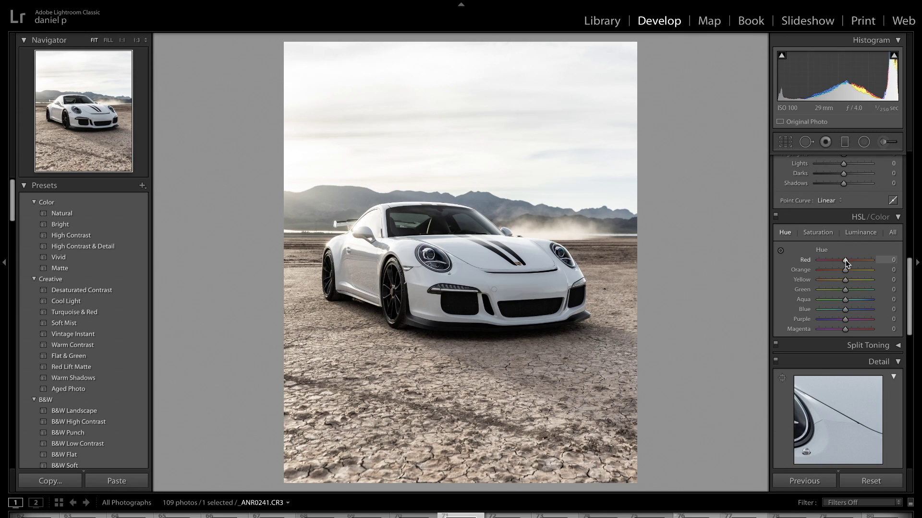
left_click_drag(826, 261, 807, 263)
key("ctrl+z")
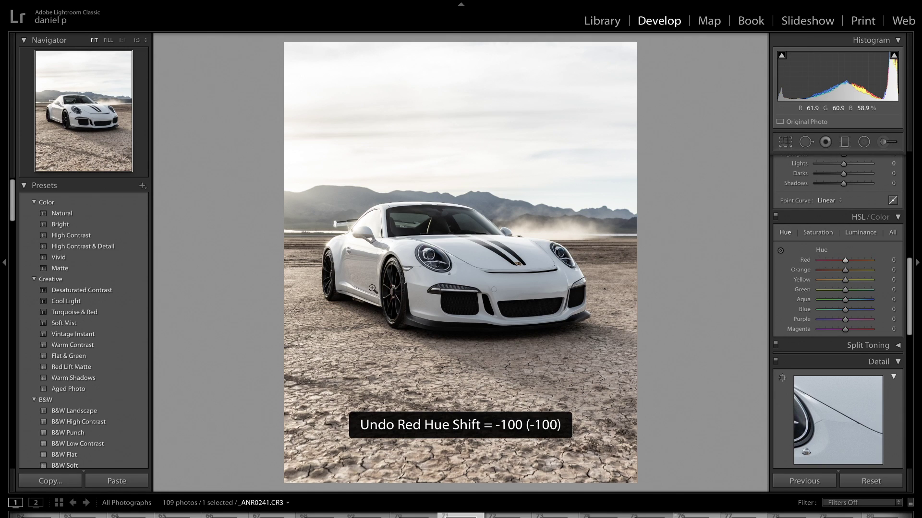
key("z")
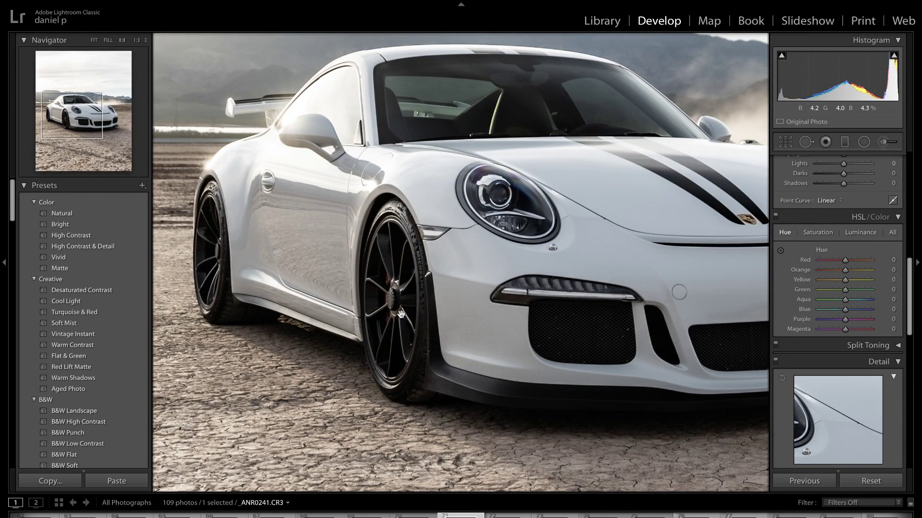
key("z")
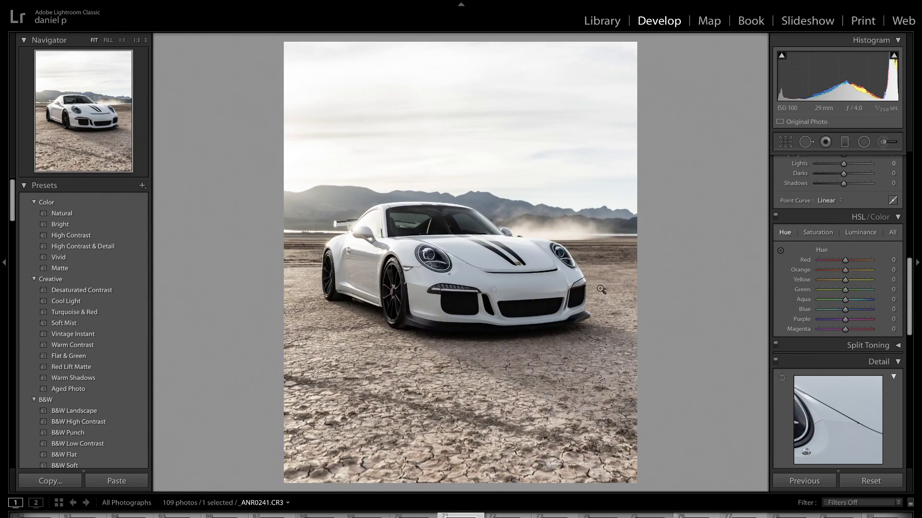
left_click_drag(846, 261, 785, 264)
left_click_drag(870, 259, 816, 252)
double_click(807, 259)
Set the orange hue to −30 and the yellow hue to −51.
mouse_move(844, 270)
left_mouse_down()
mouse_move(808, 272)
mouse_move(874, 275)
mouse_move(840, 275)
left_mouse_up()
left_click(889, 269)
type("-30")
key("Return")
left_click_drag(845, 280, 832, 281)
Set the aqua hue to +79 while checking the car windows up close, and give the blue hue a small positive shift.
left_click(394, 241)
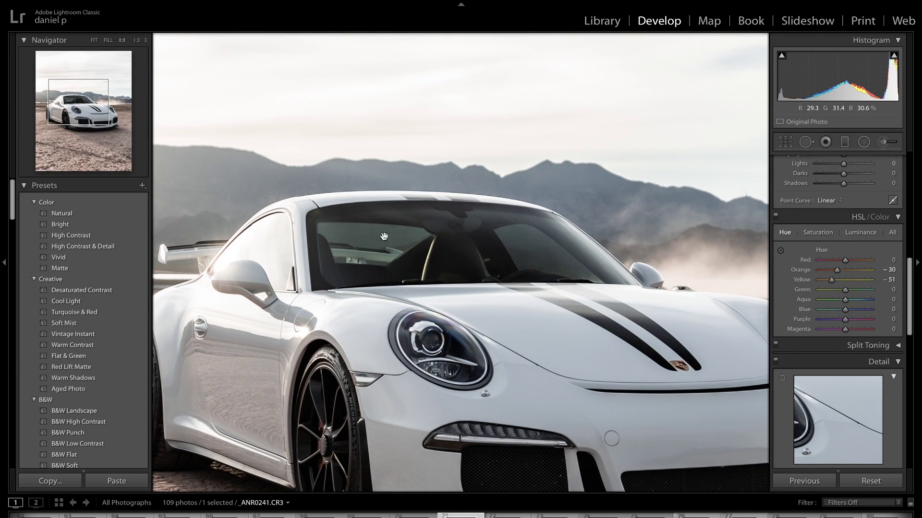
left_click_drag(846, 300, 866, 308)
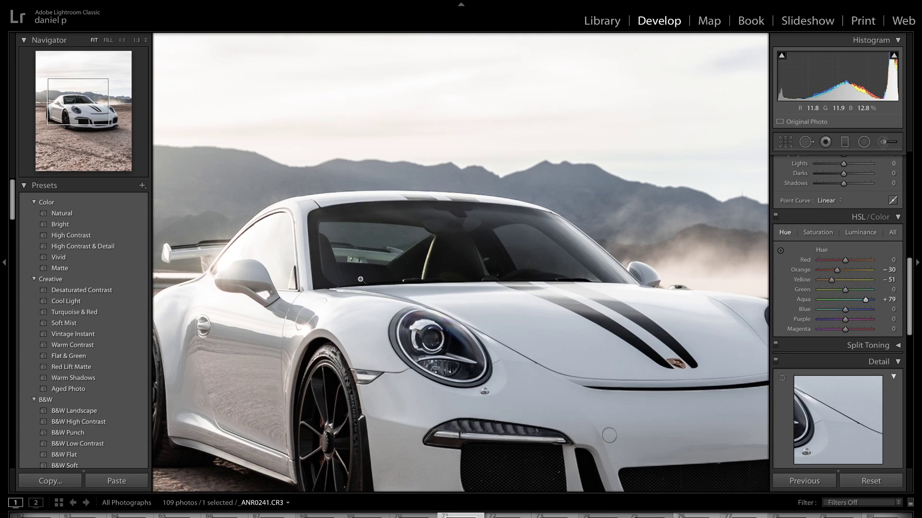
left_click(392, 215)
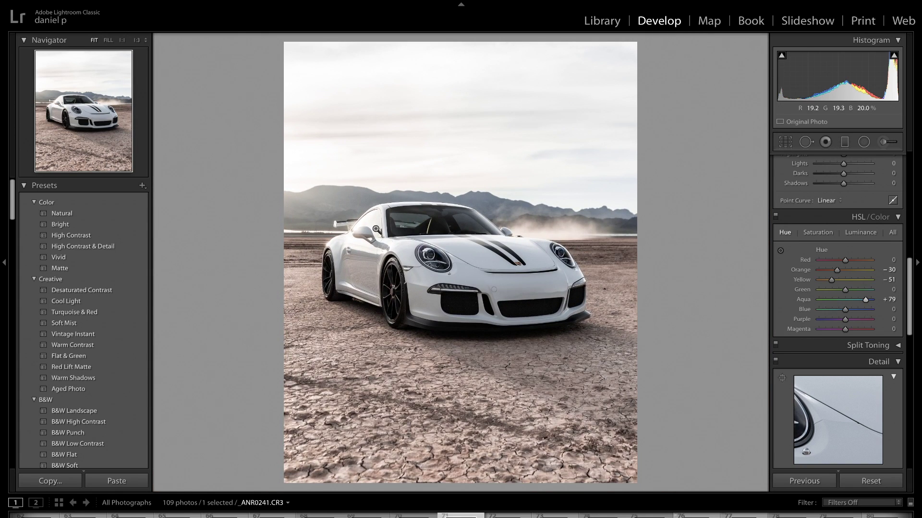
left_click(890, 310)
type("+12")
key("BackSpace")
key("Return")
Set the red saturation to +40 in the HSL adjustments while viewing the wheels up close.
left_click(819, 231)
key("z")
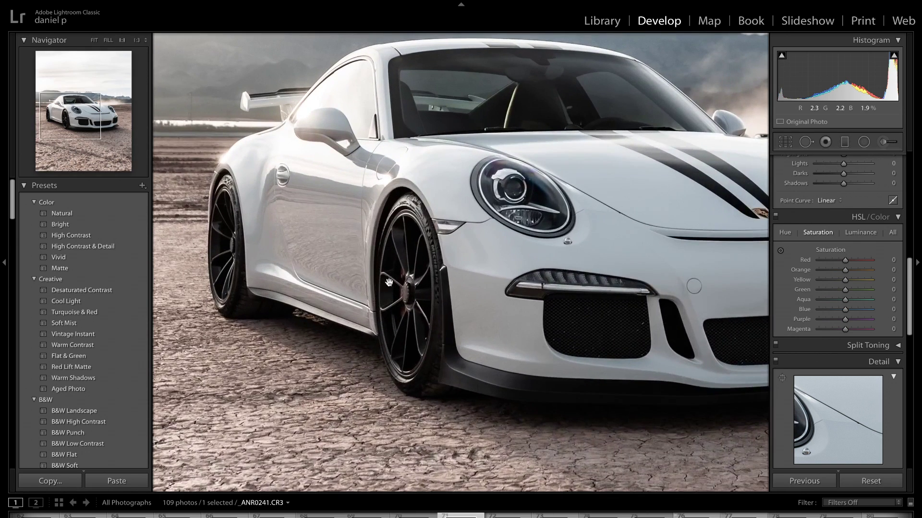
left_click_drag(846, 261, 850, 262)
left_click(886, 260)
type("40")
key("Return")
key("z")
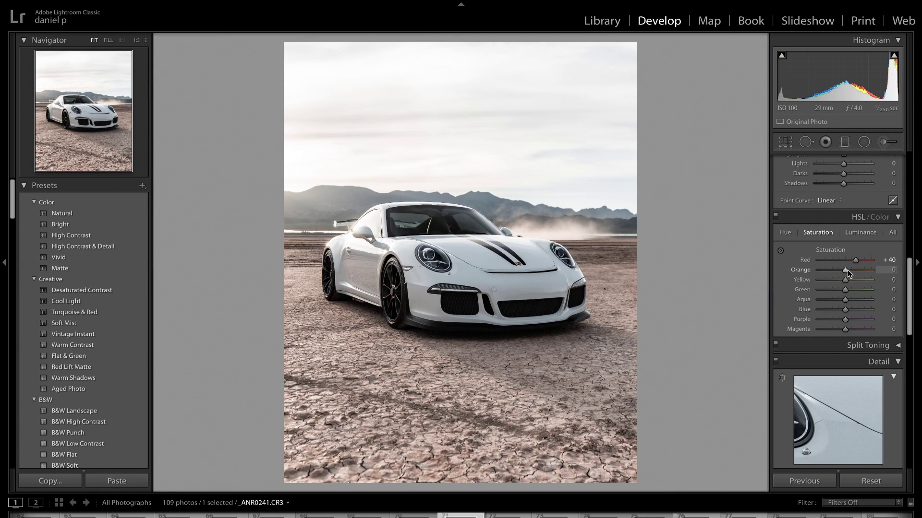
Test stronger orange saturation on the desert ground and set it to +35.
left_click_drag(850, 269, 855, 270)
left_click(885, 269)
type("35")
key("Return")
mouse_move(854, 270)
left_mouse_down()
mouse_move(878, 270)
mouse_move(808, 273)
mouse_move(868, 271)
left_mouse_up()
left_click(888, 270)
type("35")
key("Return")
Set the yellow saturation to +35 and the green saturation to −100, and check the car up close.
left_click(890, 280)
type("12")
key("Return")
type("35")
key("Return")
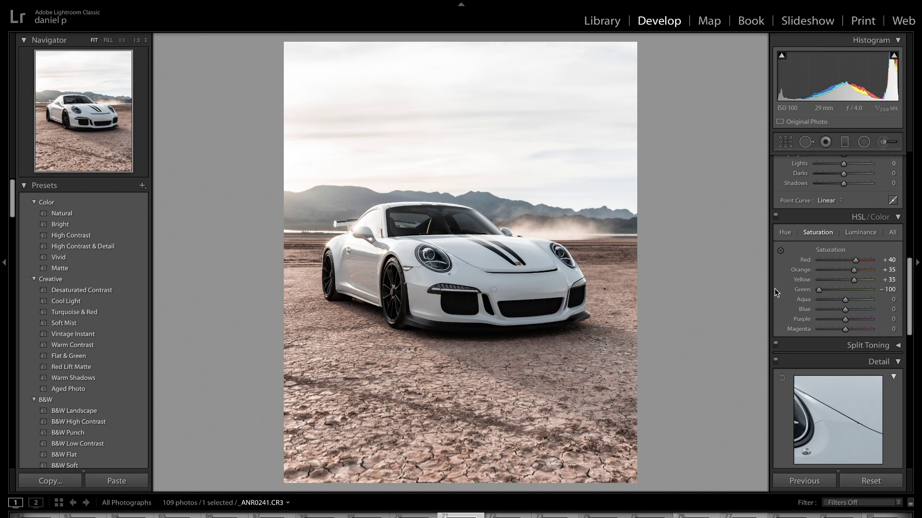
key("z")
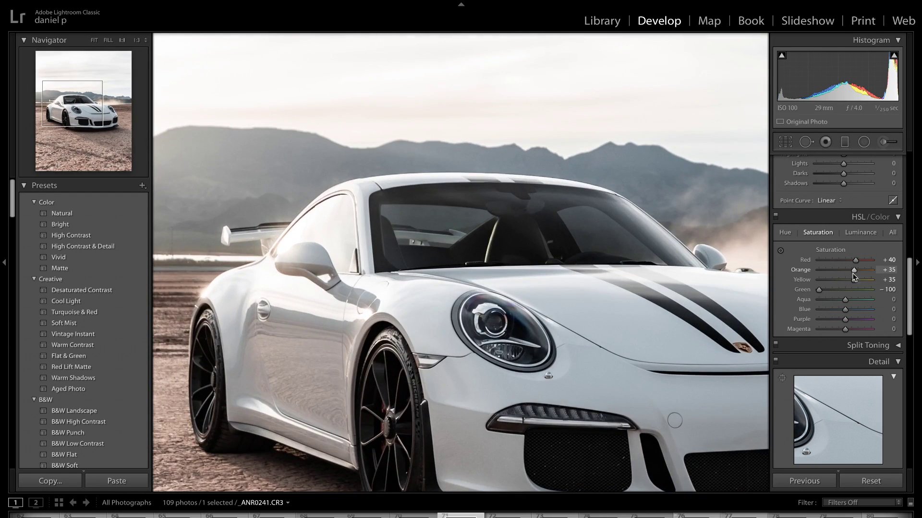
Set the aqua saturation to −80 and the blue saturation to −40, and compare the whole photo with its unedited version.
left_click_drag(866, 290, 805, 289)
left_click(641, 284)
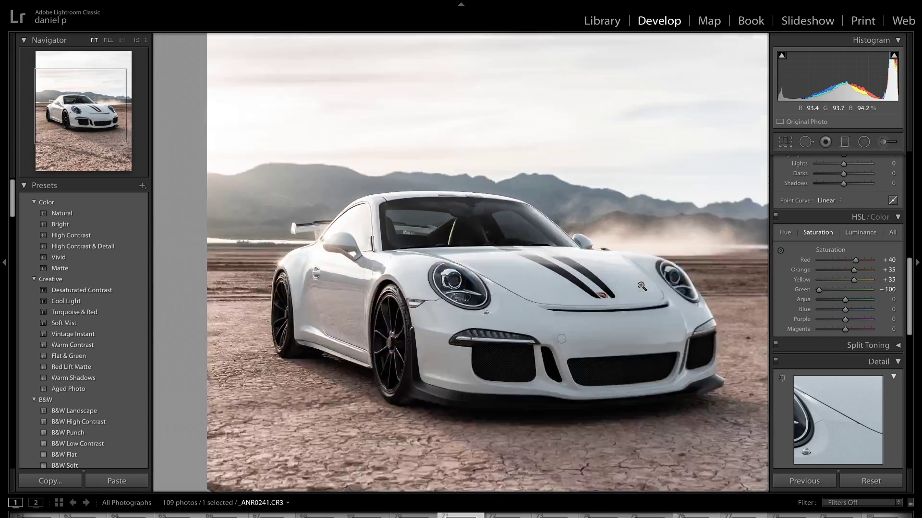
left_click_drag(845, 300, 808, 301)
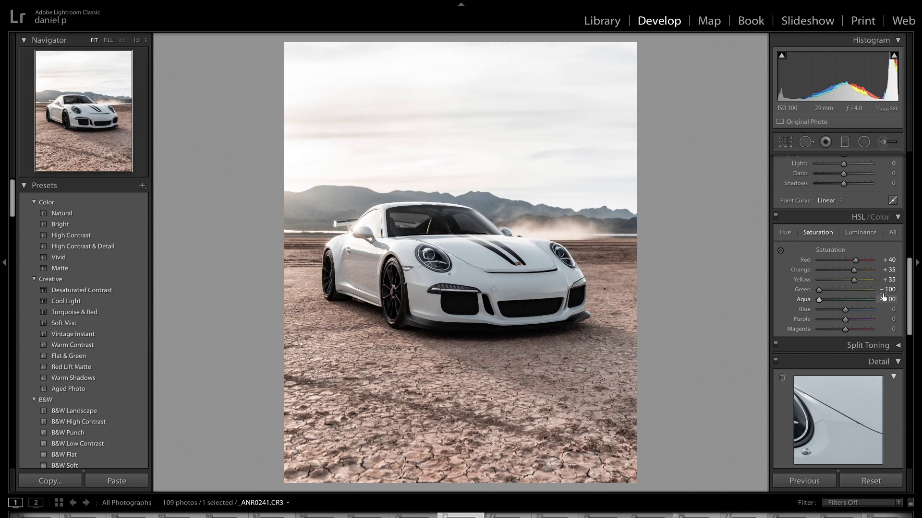
left_click(886, 299)
type("-80")
key("Tab")
key("BackSpace")
type("-40")
key("Return")
key("backslash")
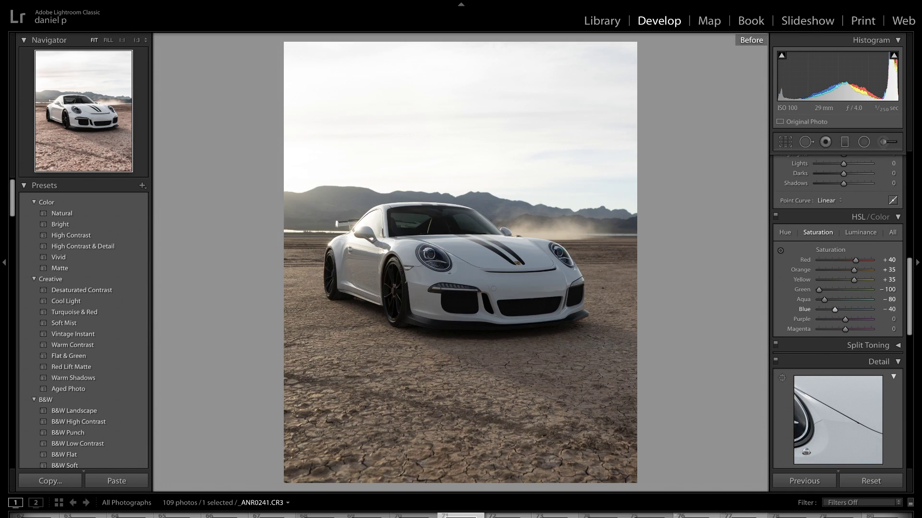
key("backslash")
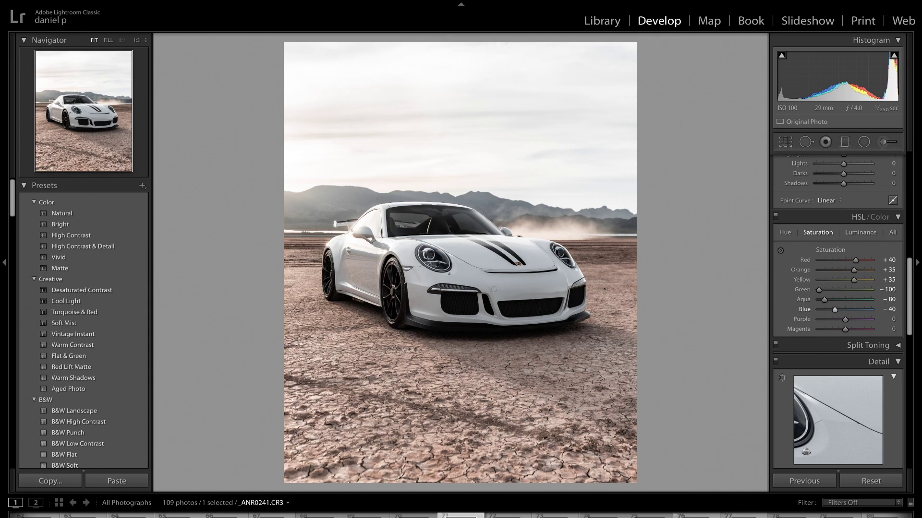
Set the red luminance to +25 in the HSL adjustments.
left_click(860, 232)
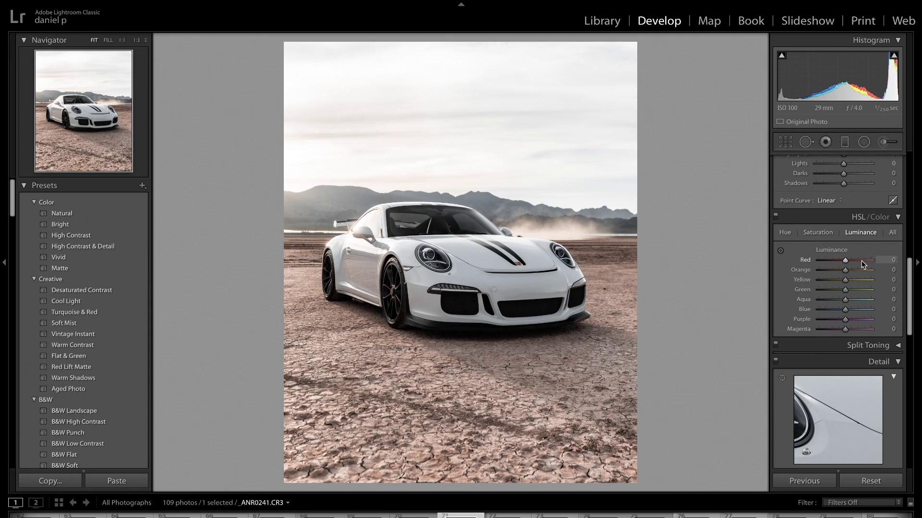
left_click(883, 260)
type("25")
key("Return")
Test brighter and darker orange luminance on the desert ground and set it to −25.
left_click_drag(850, 272, 885, 269)
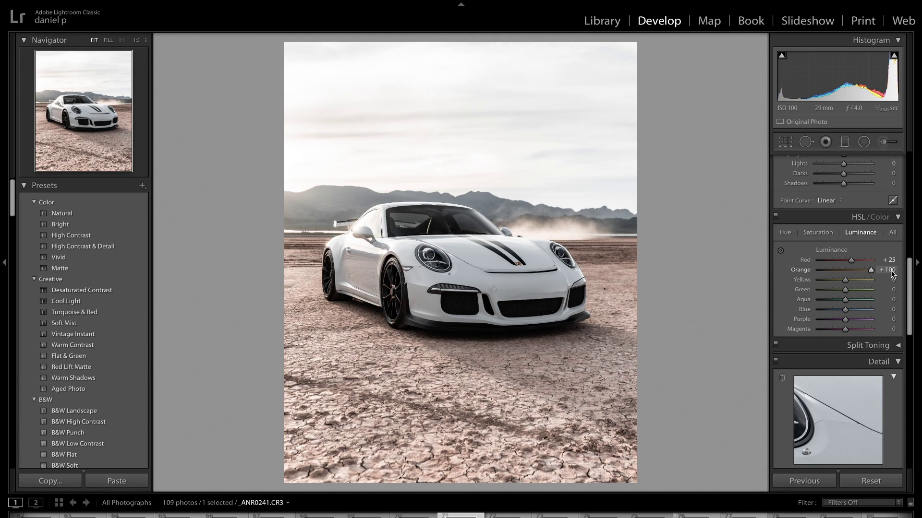
left_click_drag(876, 272, 844, 275)
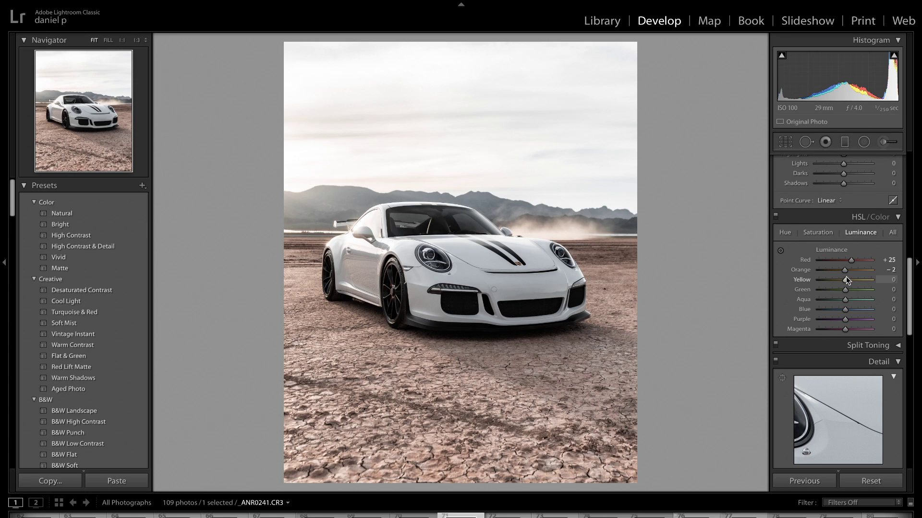
left_click_drag(845, 270, 855, 271)
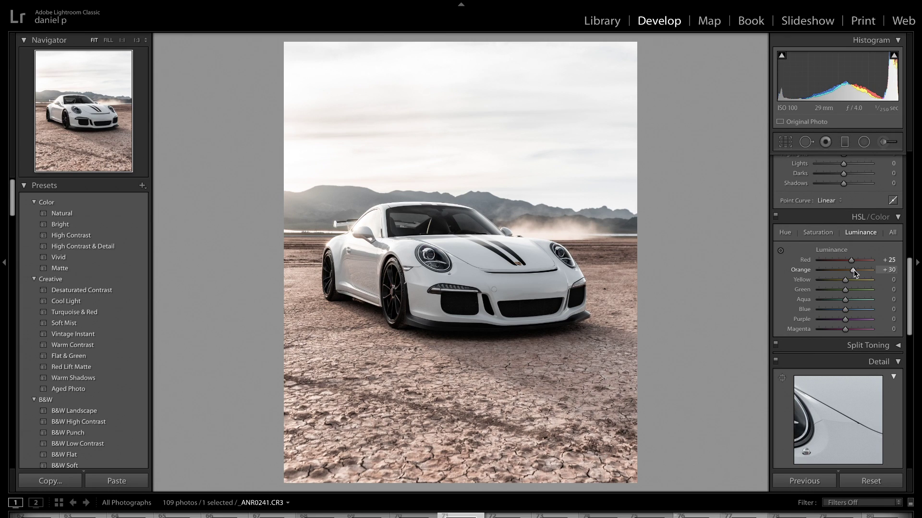
left_click_drag(853, 270, 836, 270)
left_click(888, 270)
type("-25")
key("Return")
Set the yellow luminance to +35 and test the green luminance.
left_click_drag(845, 279, 867, 284)
left_click(886, 279)
type("35")
key("Return")
left_click_drag(845, 290, 833, 338)
double_click(803, 291)
key("ctrl+z")
Raise the sharpening masking while previewing the mask, and enter 30 for the noise reduction.
scroll(833, 336, "down", 3)
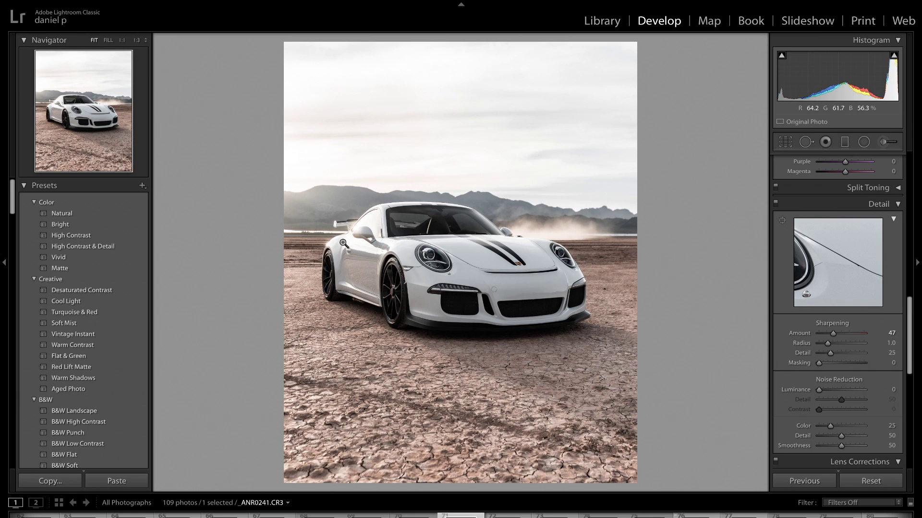
key("alt")
left_click_drag(820, 364, 859, 363)
scroll(855, 346, "down", 2)
left_click(890, 352)
type("30")
key("Return")
Test a strong red primary hue shift in the camera calibration and set it to +40.
scroll(794, 368, "down", 3)
scroll(810, 313, "down", 5)
left_click_drag(842, 376, 887, 375)
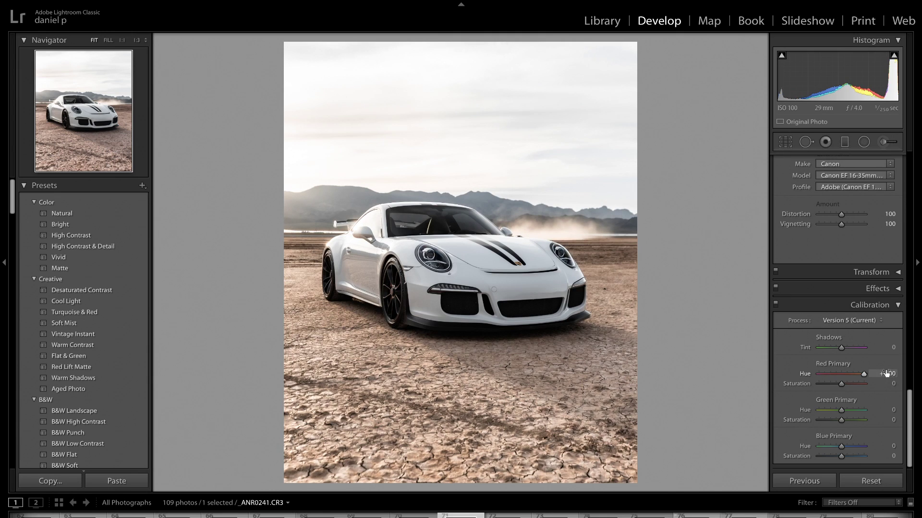
mouse_move(861, 375)
left_mouse_down()
mouse_move(833, 374)
mouse_move(858, 373)
left_mouse_up()
left_click(888, 373)
type("40")
key("Return")
Set the green primary hue to −50 and the blue primary hue to −10 in the camera calibration.
left_click_drag(842, 409, 812, 411)
left_click(888, 409)
type("-50")
key("Return")
left_click_drag(841, 446, 836, 447)
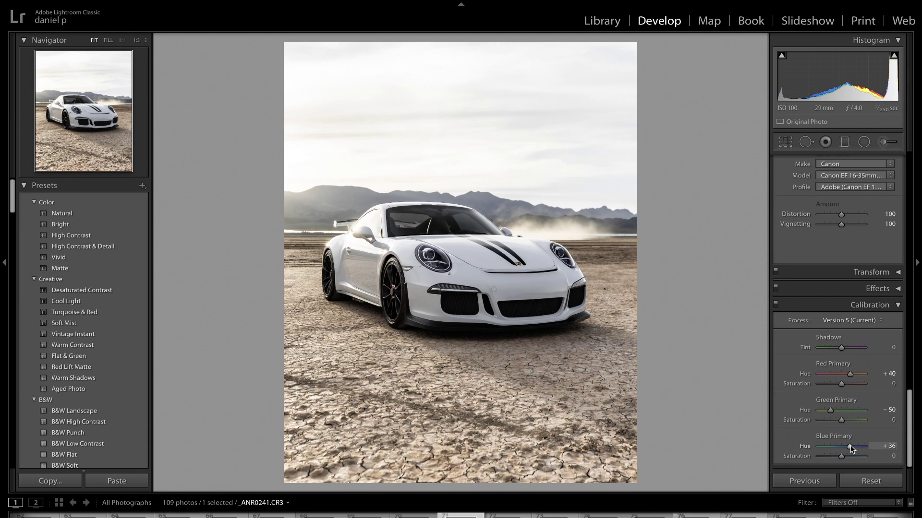
left_click_drag(850, 446, 839, 447)
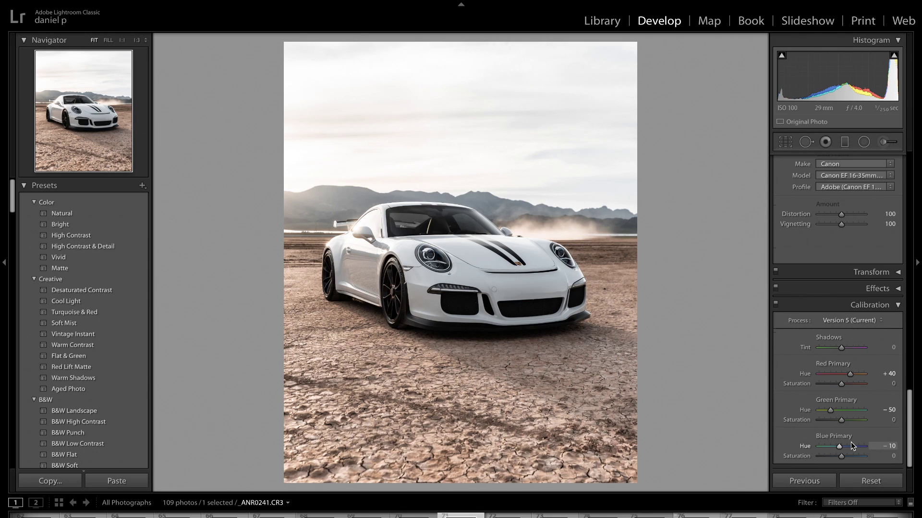
Draw a large elliptical radial filter around the car and reposition it so the whole car lies inside.
scroll(852, 447, "up", 10)
left_click(863, 142)
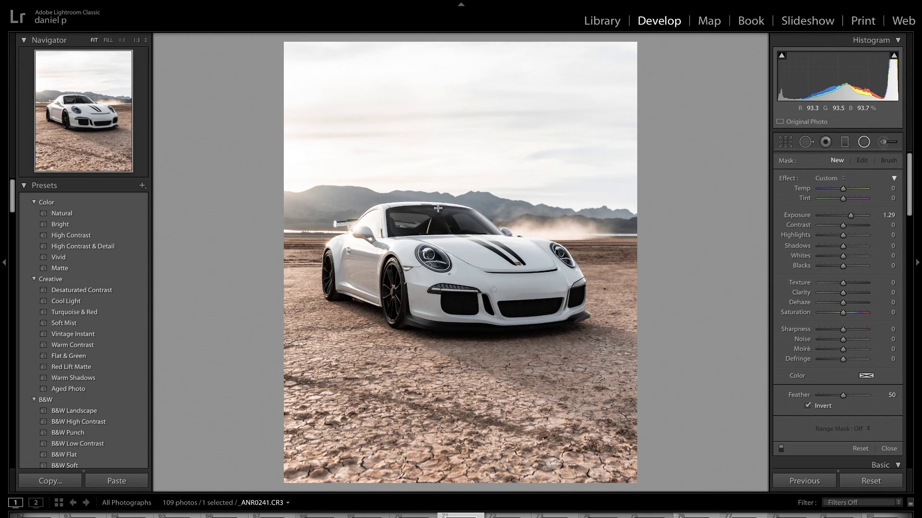
left_click_drag(416, 241, 604, 372)
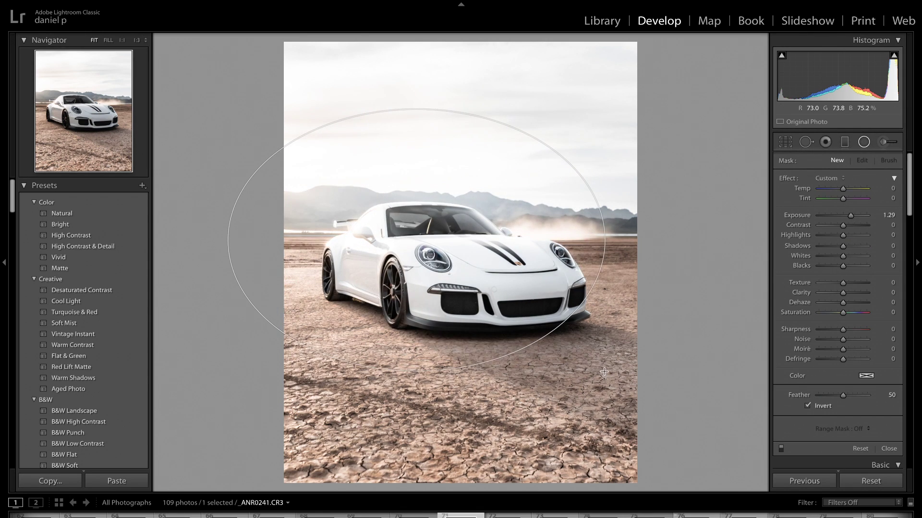
left_click_drag(464, 265, 500, 287)
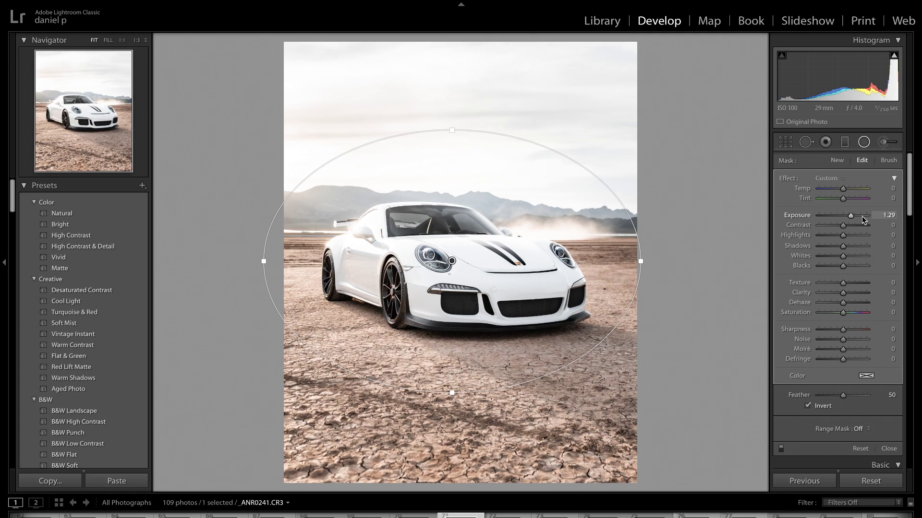
Test a higher exposure in the radial filter, set its shadows to 9 and reset its exposure to 0.
double_click(803, 217)
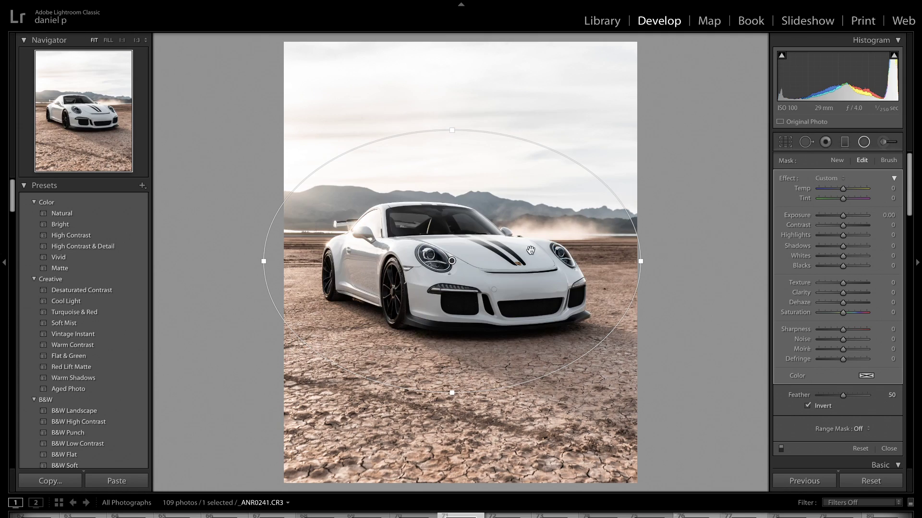
left_click_drag(843, 216, 854, 214)
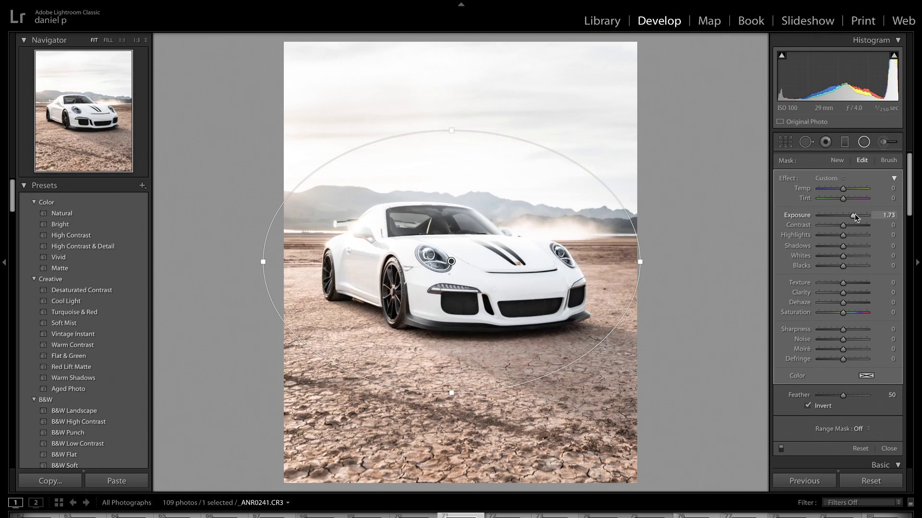
left_click_drag(843, 245, 846, 246)
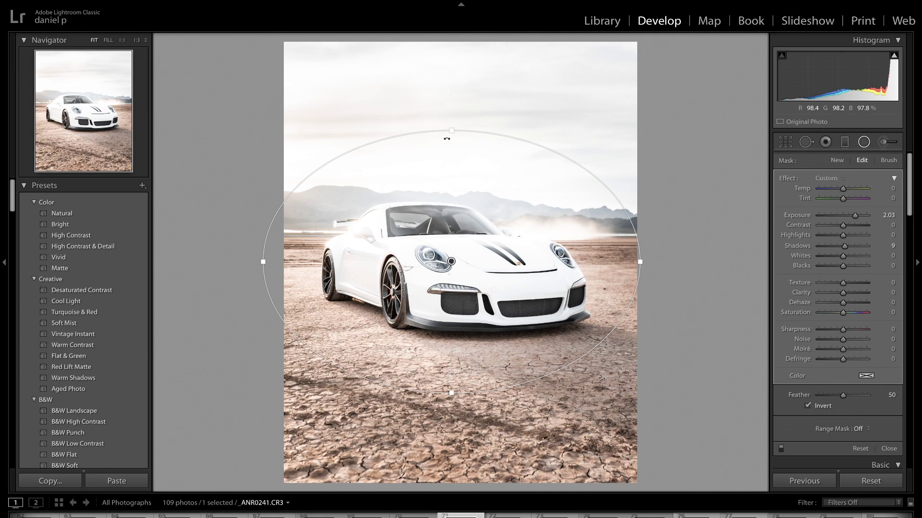
double_click(797, 215)
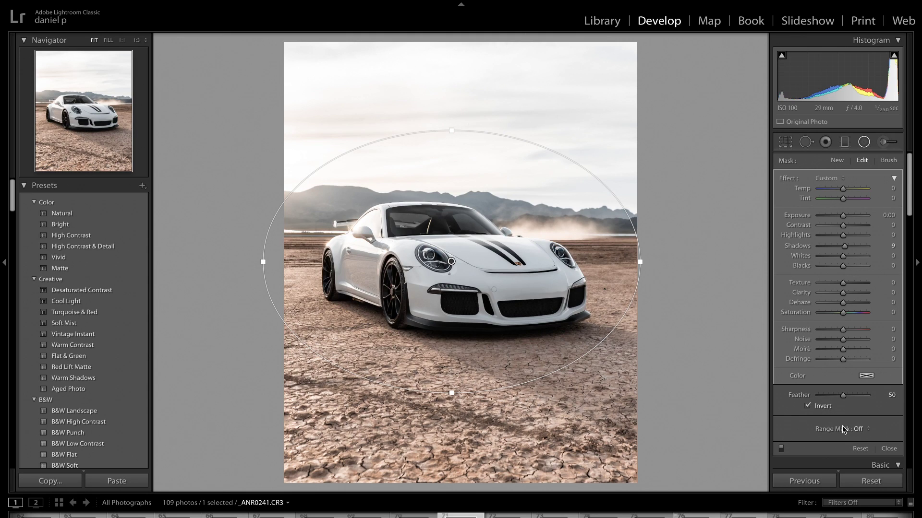
Apply a color range mask to the radial filter and sample several spots on the car's white bodywork with the overlay displayed.
left_click(859, 428)
left_click(866, 435)
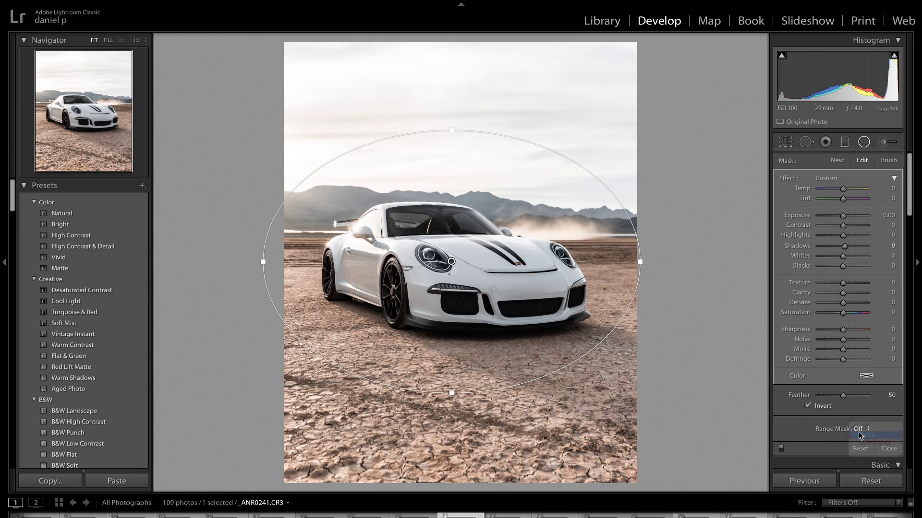
left_click(785, 433)
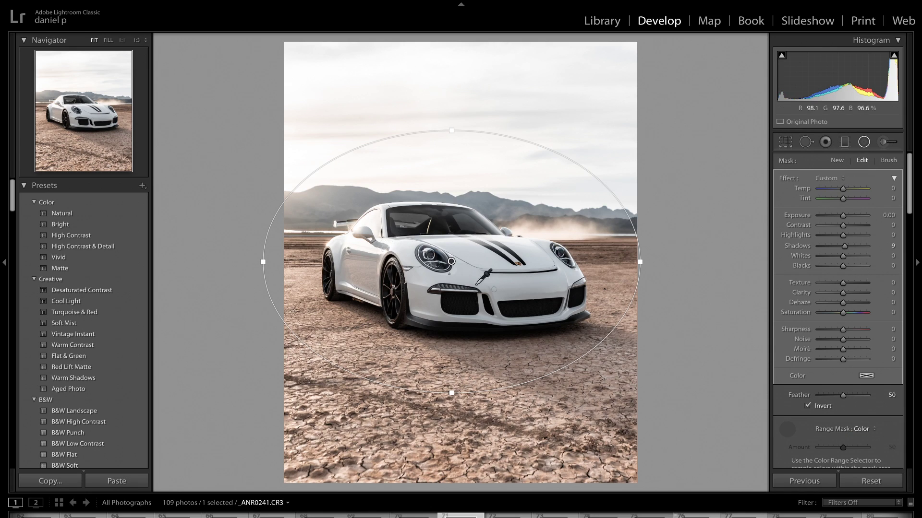
left_click(480, 254)
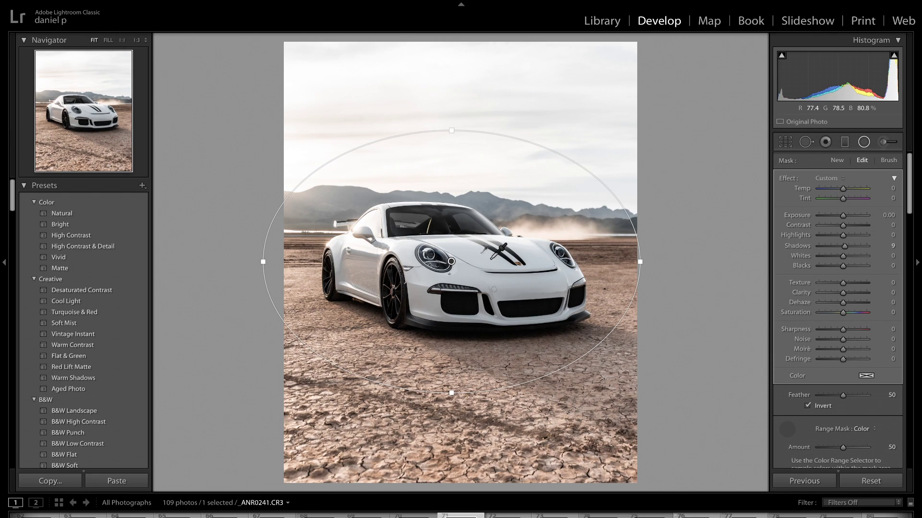
key("o")
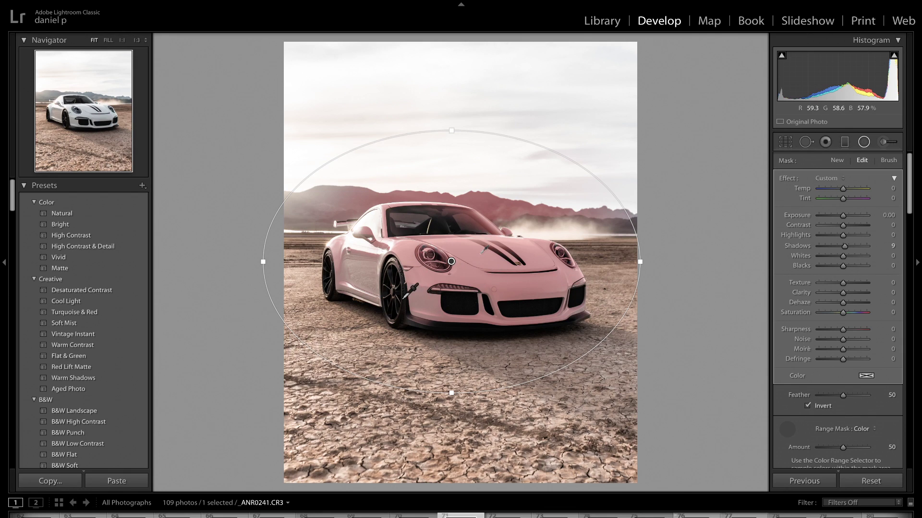
left_click_drag(351, 261, 361, 264)
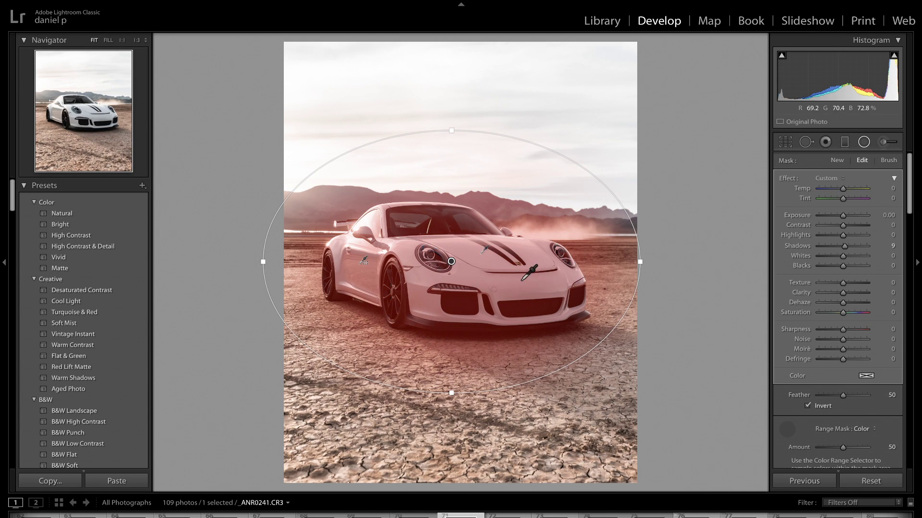
left_click(542, 280)
left_click(540, 239)
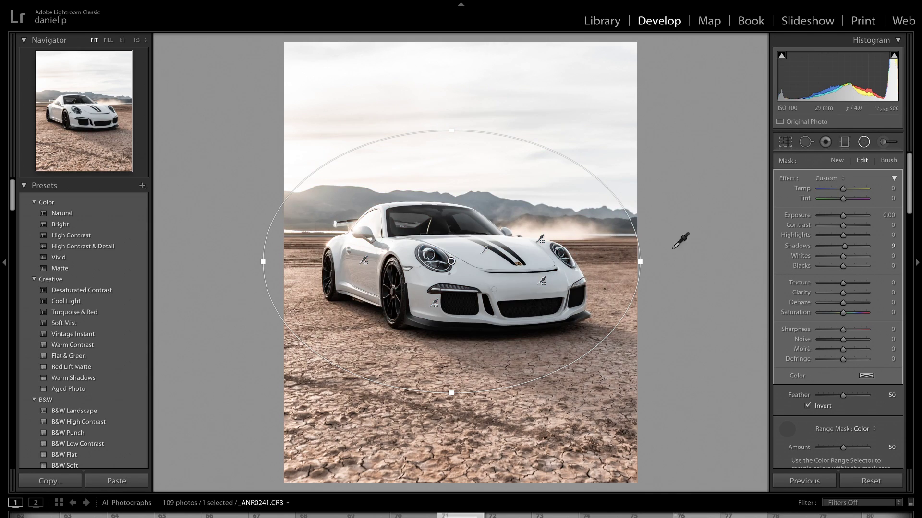
Set the radial filter's exposure to 0.40 and its contrast to 25.
left_click_drag(844, 216, 846, 218)
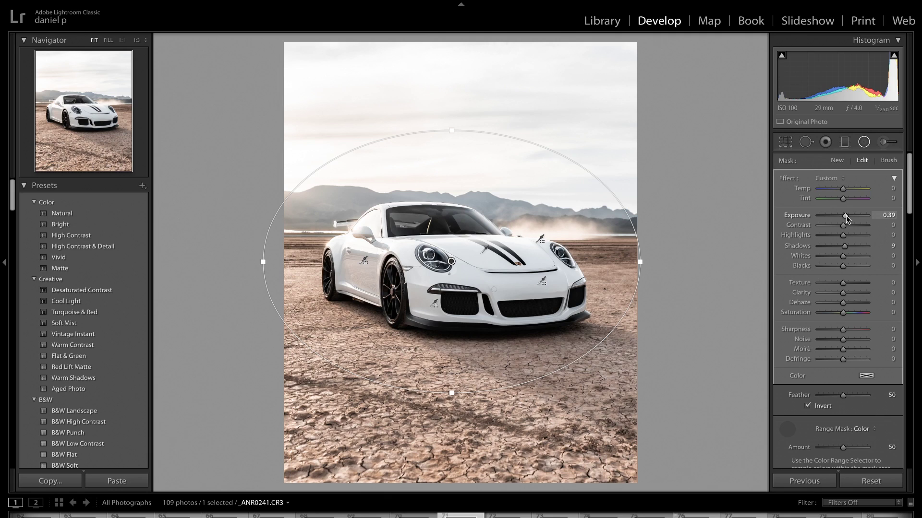
left_click_drag(843, 225, 857, 225)
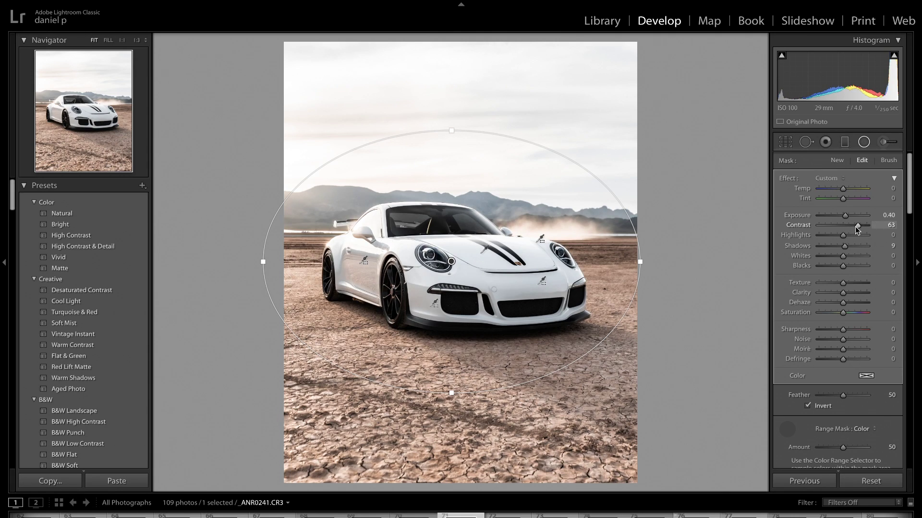
left_click(884, 225)
type("25")
key("Return")
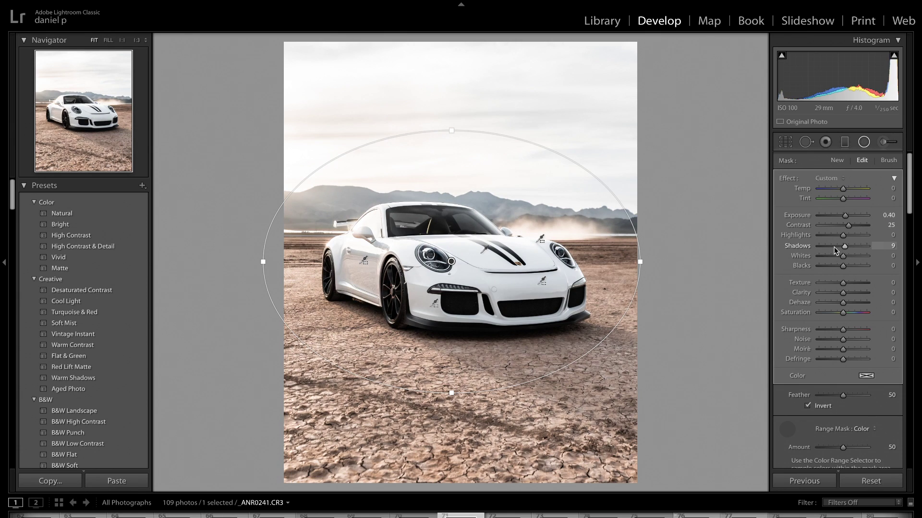
Slightly raise the radial filter's shadows and clarity, and close the filter.
left_click_drag(847, 249, 848, 250)
left_click_drag(842, 292, 849, 292)
key("shift+m")
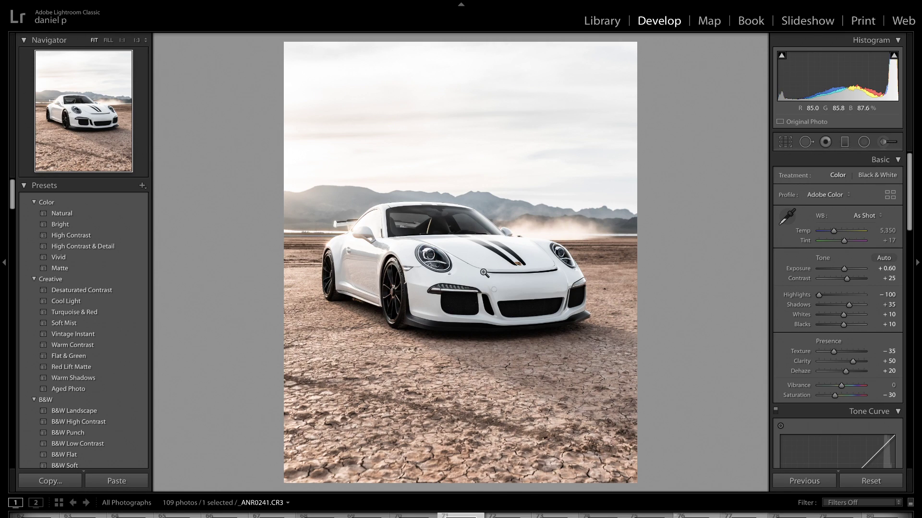
Add a graduated filter rising from the photo's bottom edge to the car's front bumper, then level it and shift it slightly upward using the overlay.
left_click(843, 143)
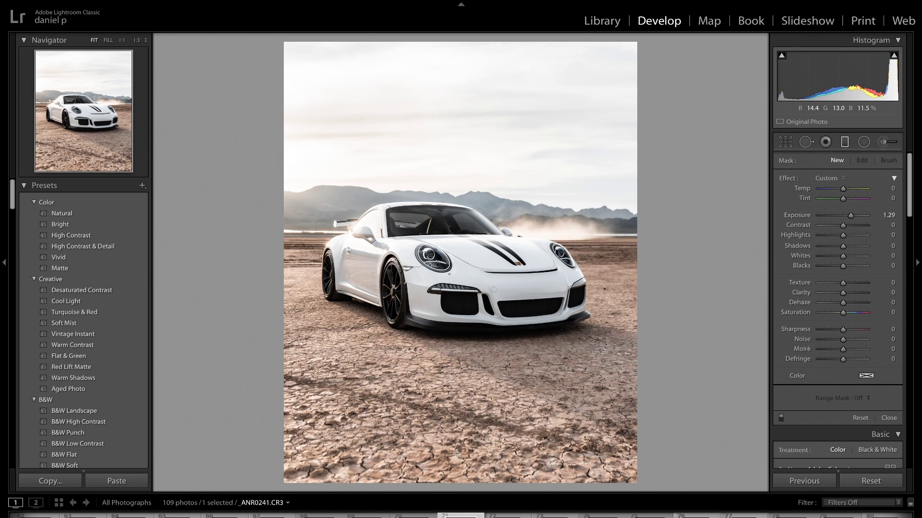
left_click_drag(433, 478, 436, 316)
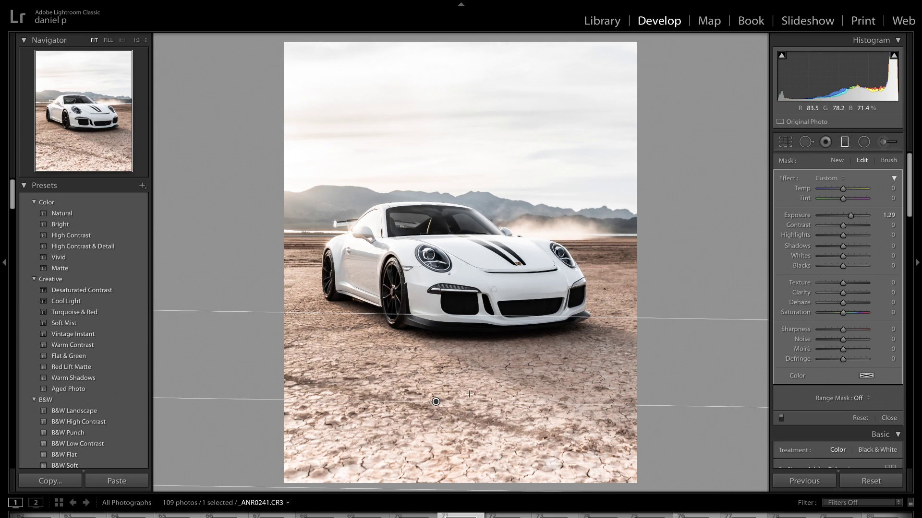
mouse_move(440, 404)
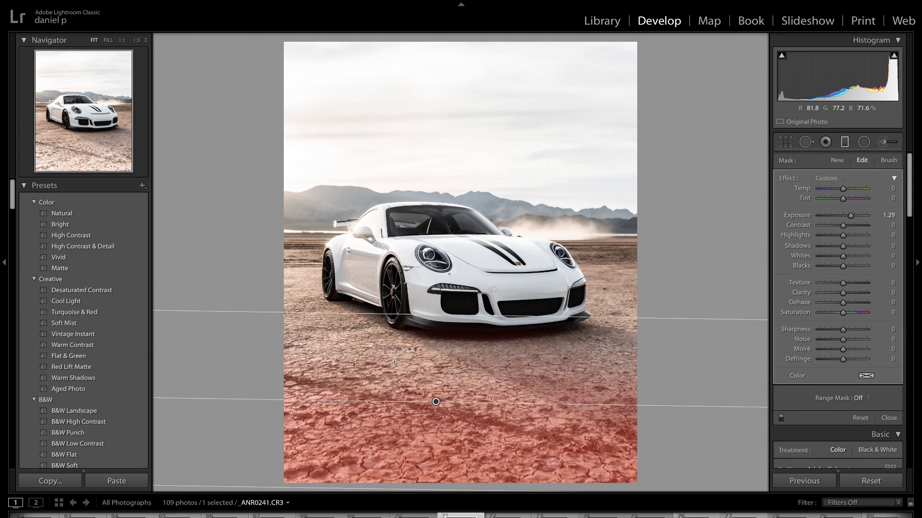
left_click_drag(523, 403, 478, 400)
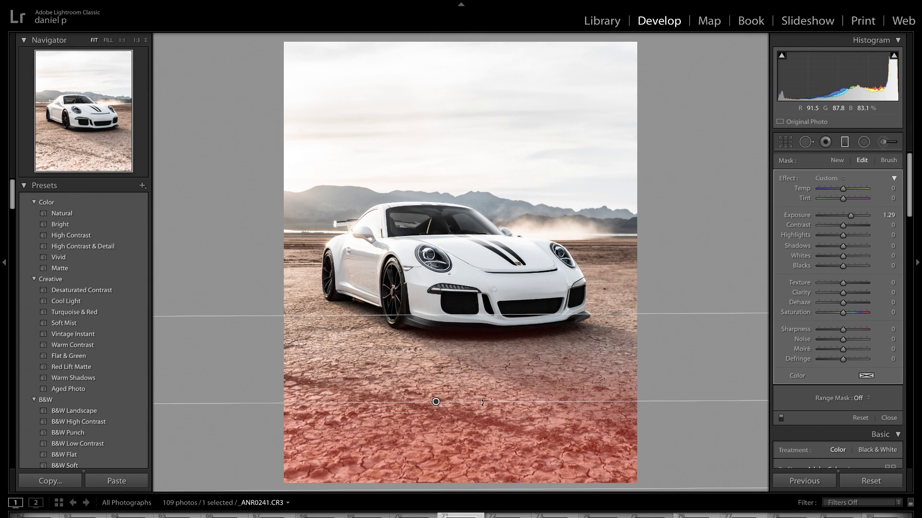
left_click_drag(505, 397, 504, 398)
mouse_move(507, 315)
left_mouse_down()
mouse_move(508, 274)
mouse_move(505, 307)
left_mouse_up()
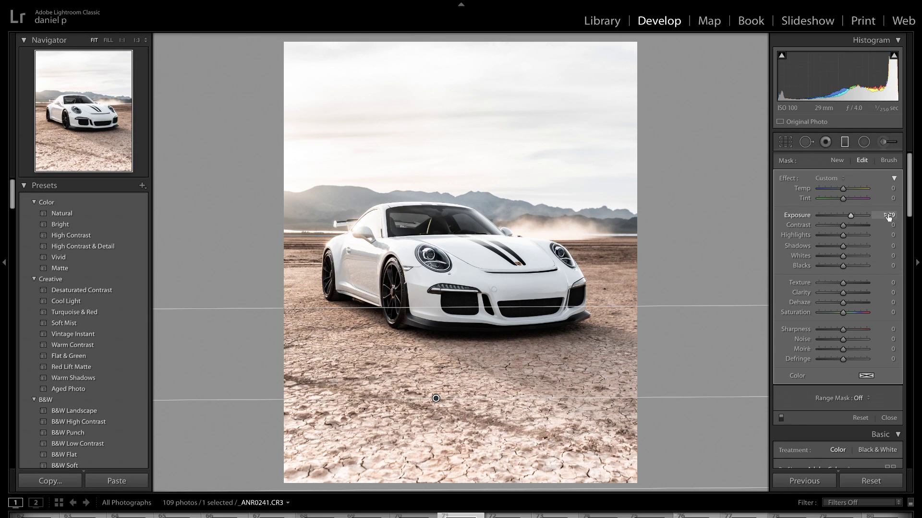
Set the ground graduated filter's exposure to −1.70, contrast to 17, blacks to −13 and texture to −34, and close the filter.
left_click_drag(848, 217, 785, 220)
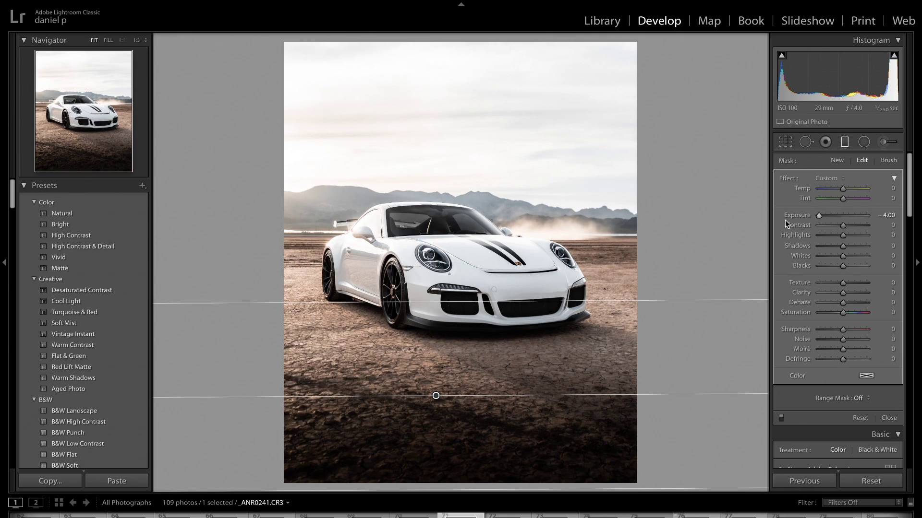
left_click(829, 216)
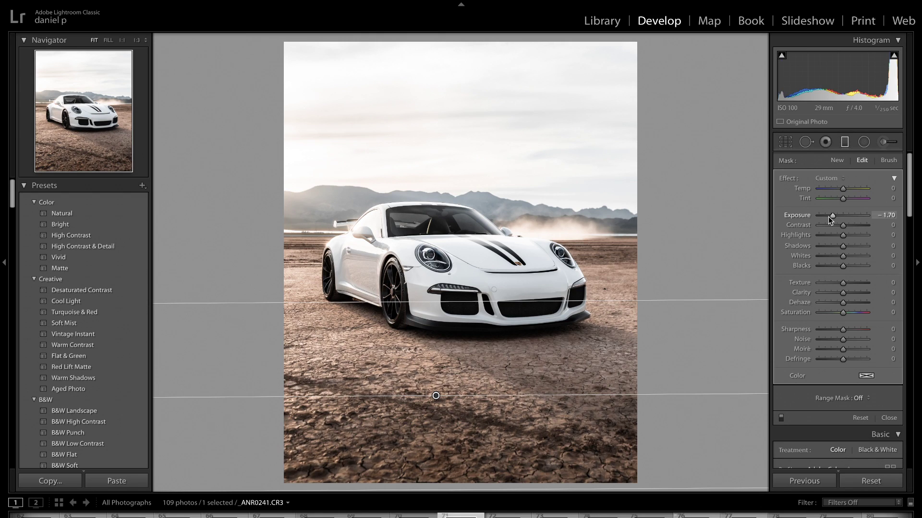
left_click_drag(843, 225, 847, 225)
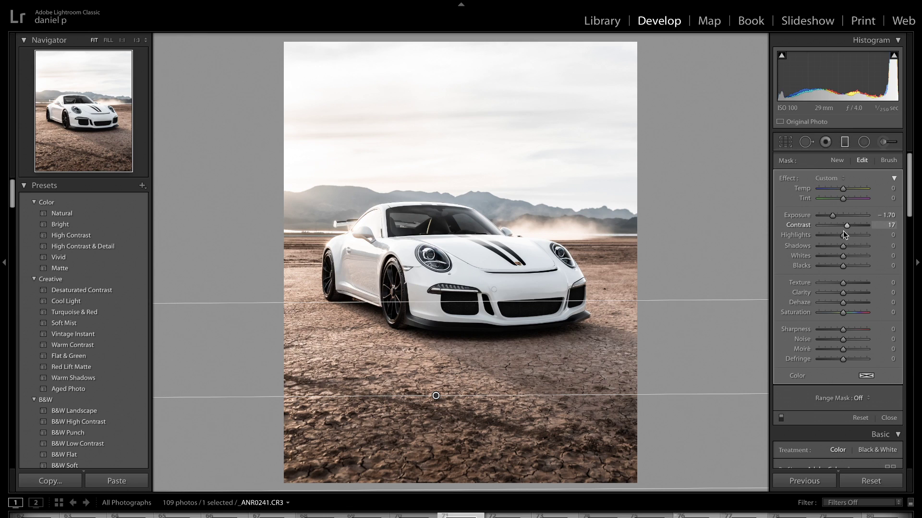
left_click_drag(843, 265, 833, 282)
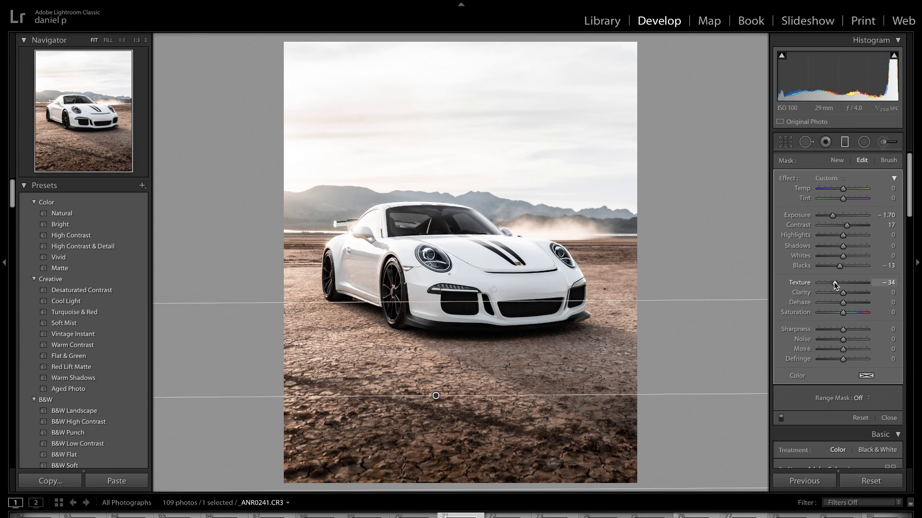
key("m")
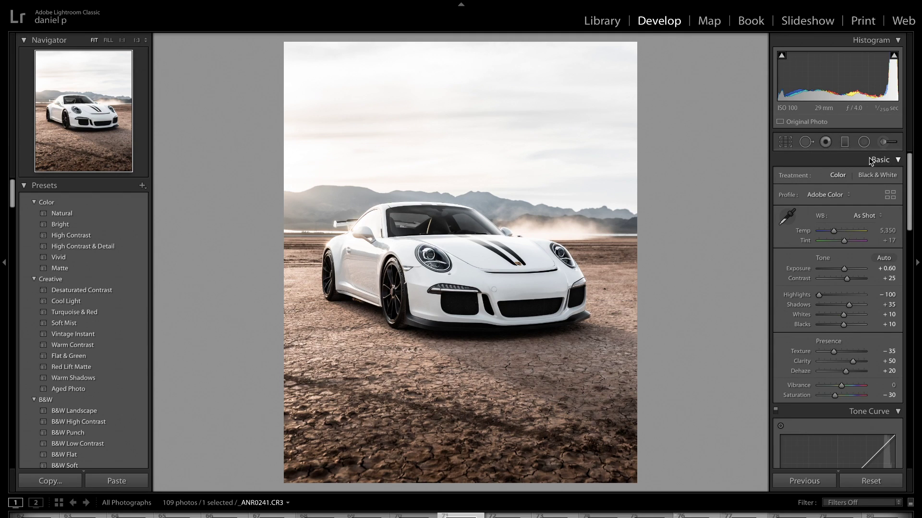
Add a second graduated filter from the top of the sky down to just below the horizon, checking its coverage with the mask overlay.
left_click(845, 142)
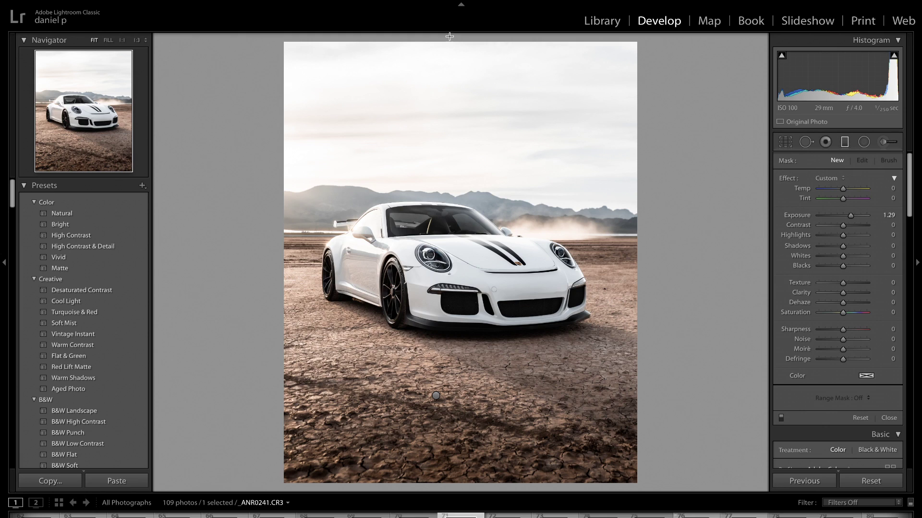
left_click_drag(451, 38, 452, 224)
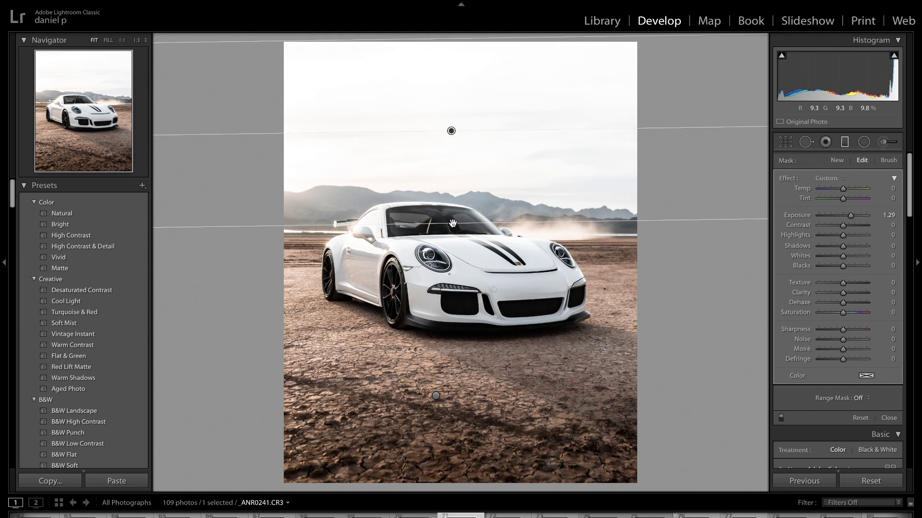
key("o")
left_click_drag(452, 226, 451, 245)
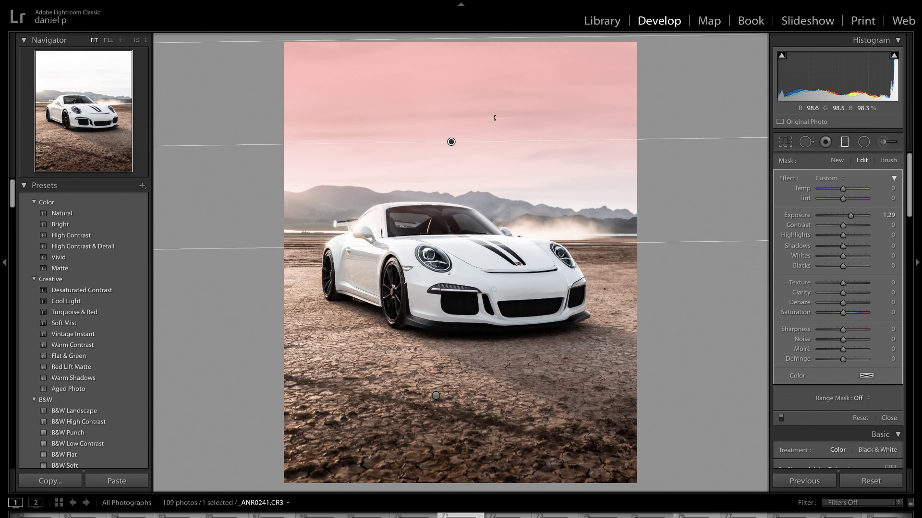
key("o")
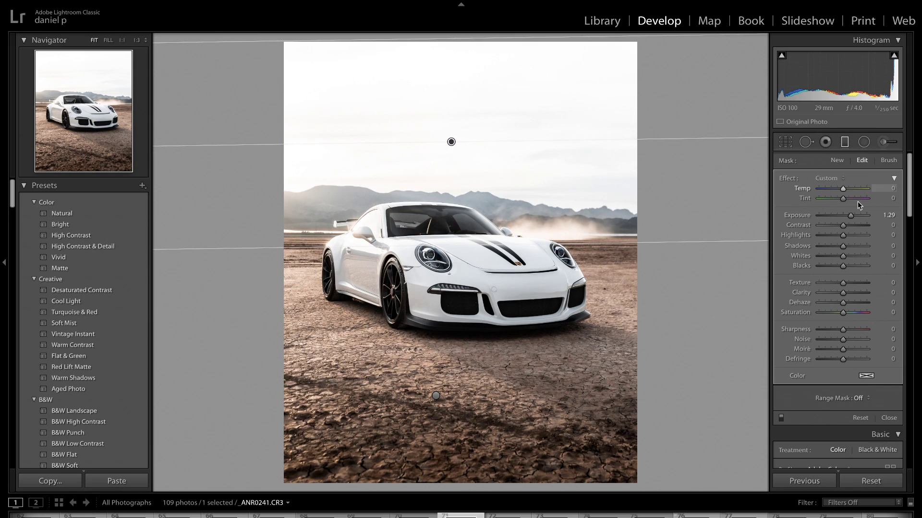
Set the sky graduated filter's exposure to −1.92, highlights to −40 and clarity to 51, and close the filter.
left_click_drag(851, 215, 835, 218)
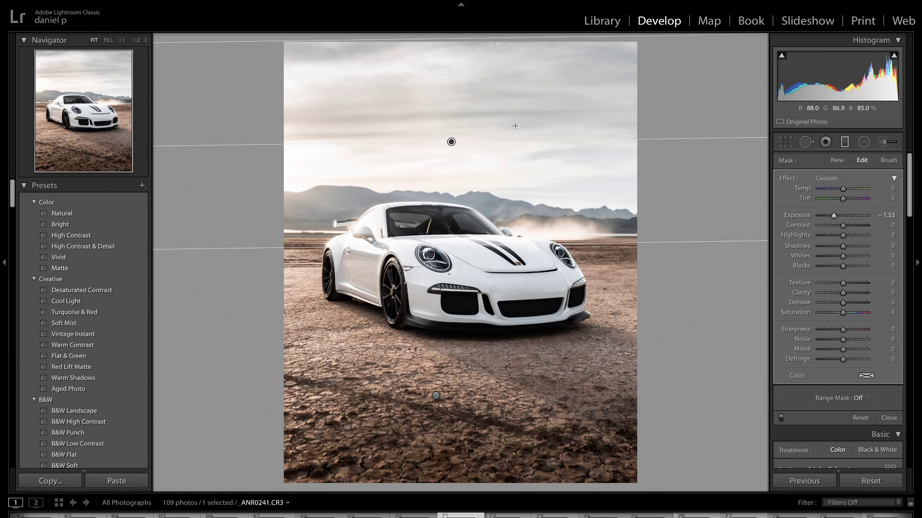
mouse_move(843, 235)
left_mouse_down()
mouse_move(823, 236)
mouse_move(832, 237)
mouse_move(833, 219)
left_mouse_up()
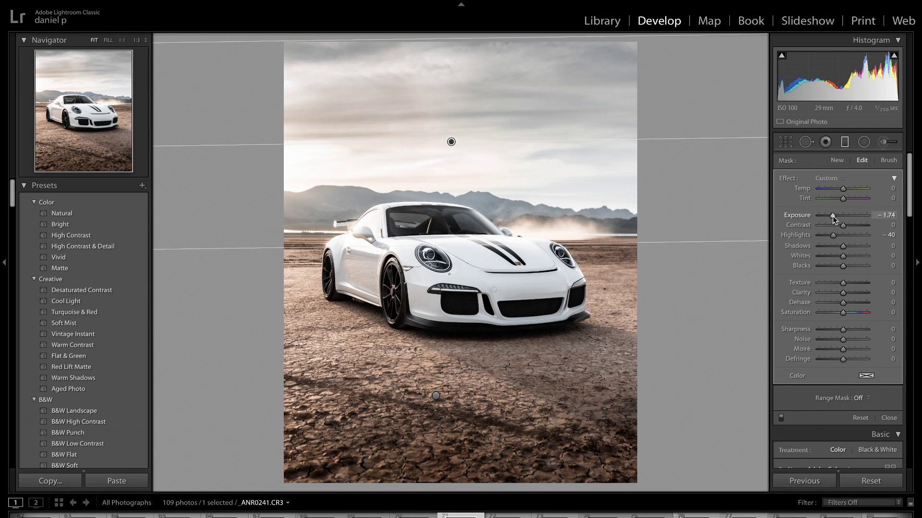
left_click_drag(834, 219, 832, 219)
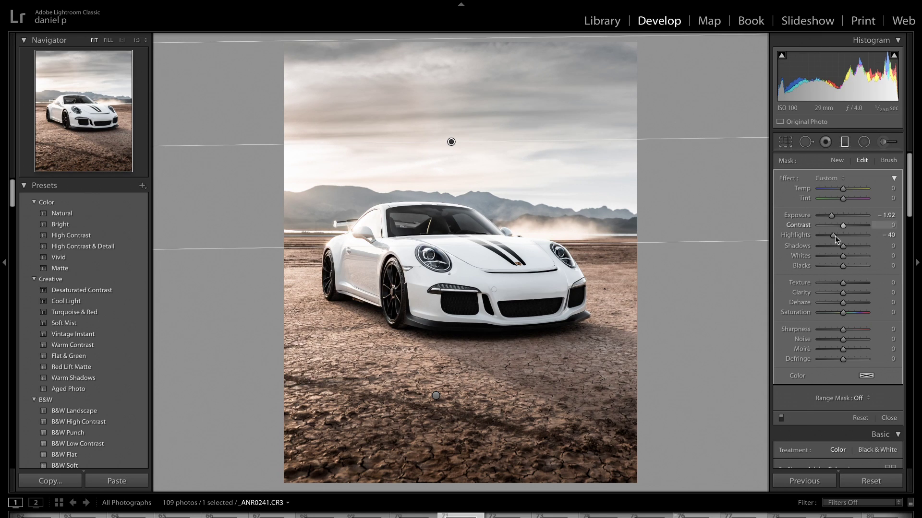
left_click_drag(843, 292, 855, 294)
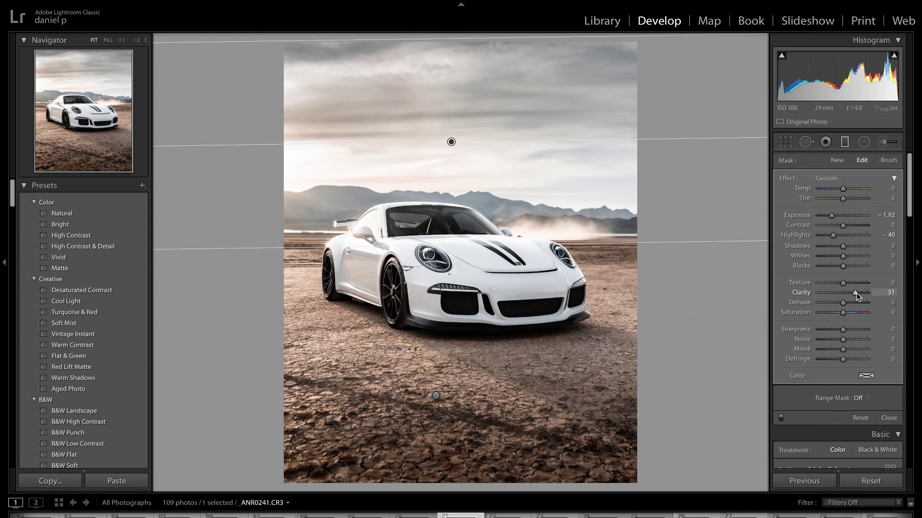
key("m")
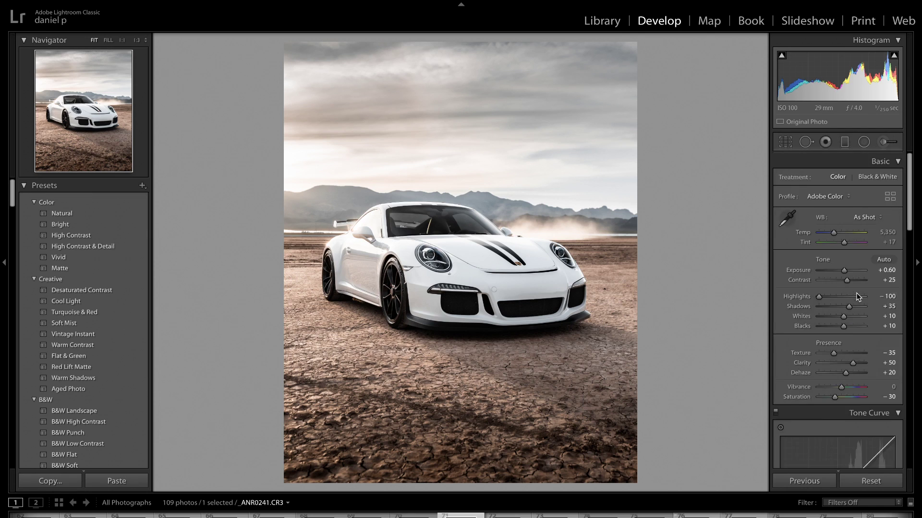
Compare the edit with the original photo and slightly lower the exposure of the radial filter around the car.
key("backslash")
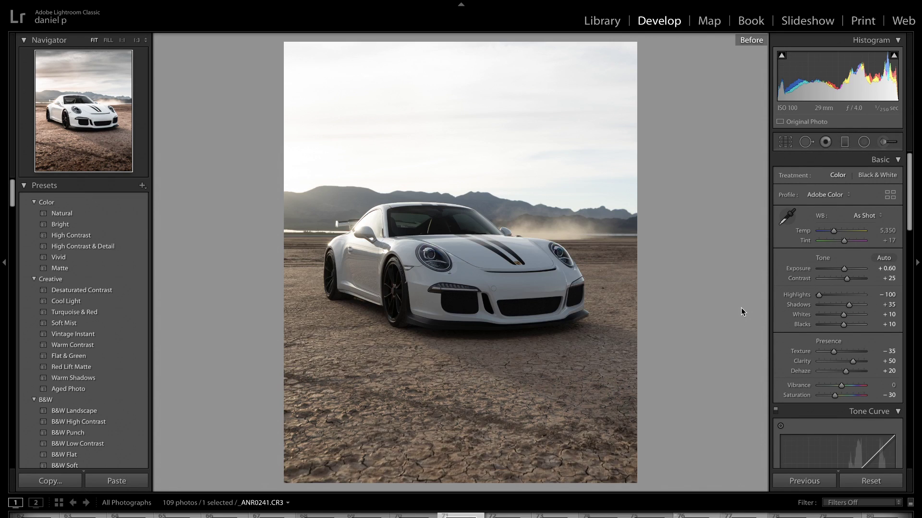
key("backslash")
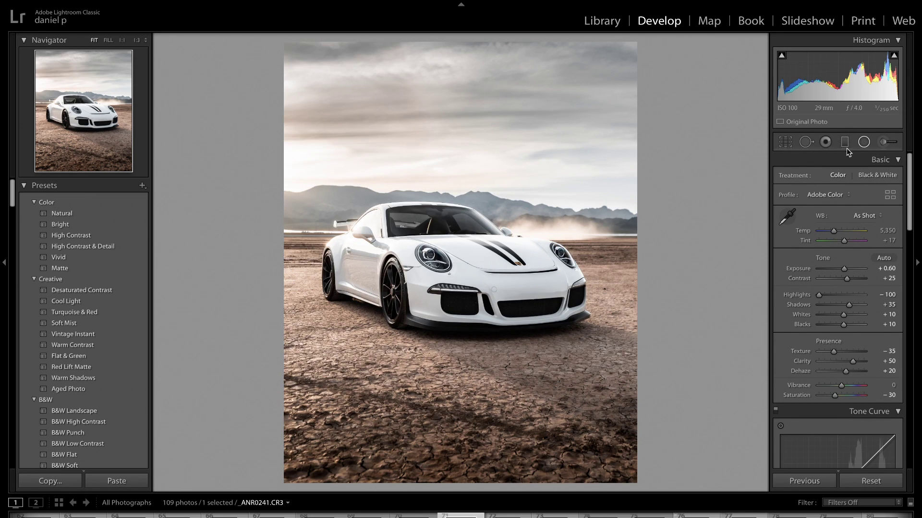
key("shift+m")
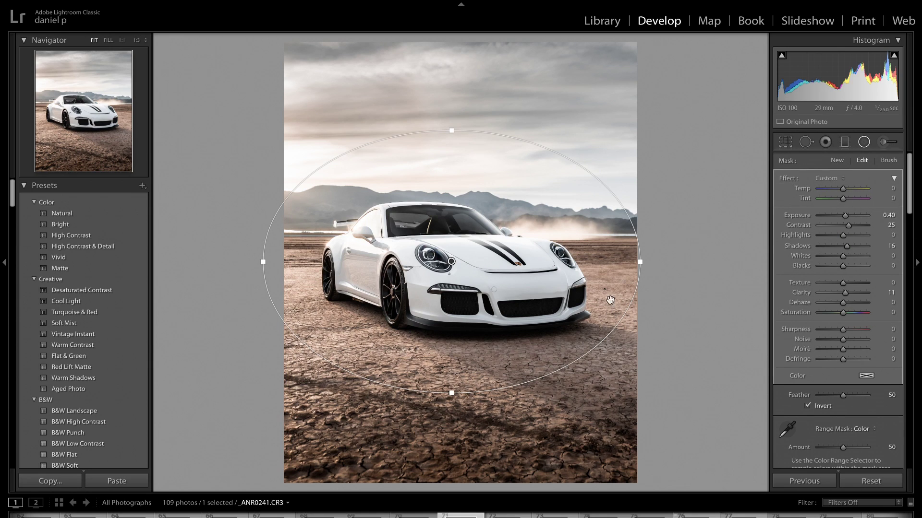
left_click_drag(846, 215, 844, 215)
key("shift+m")
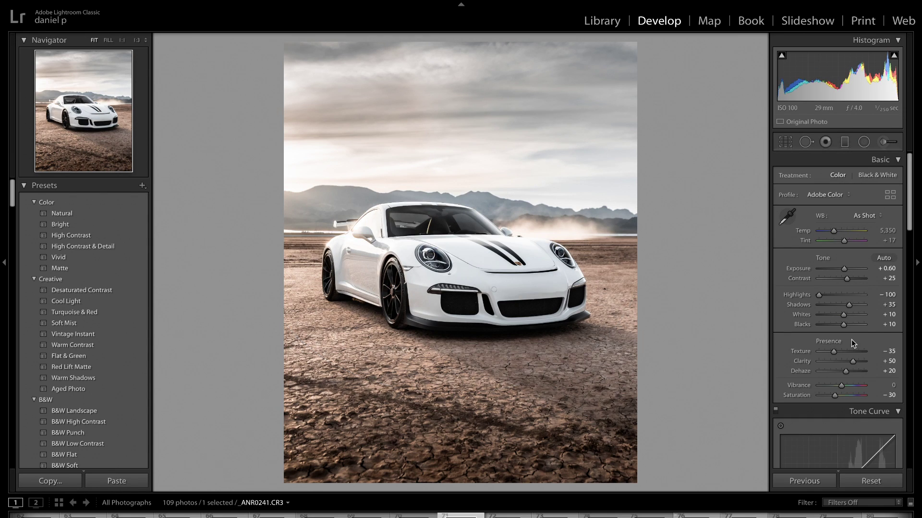